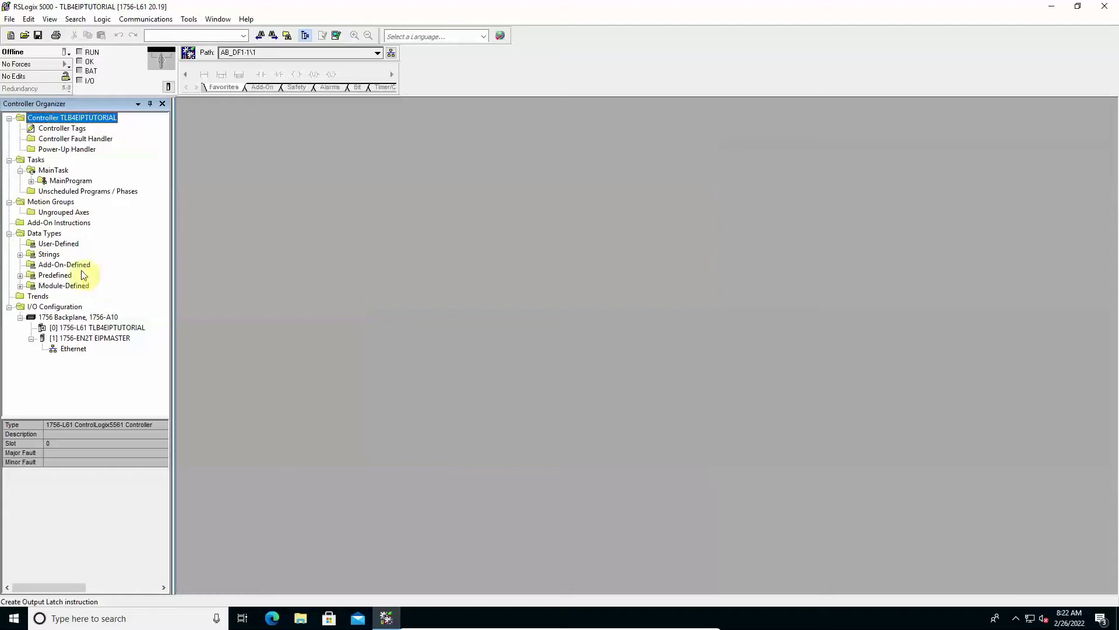
- In the EDS wizard, choose to register Desktop\EDS\LAUMAS TLB4-RE EIS V1.3.EDS
click(190, 19)
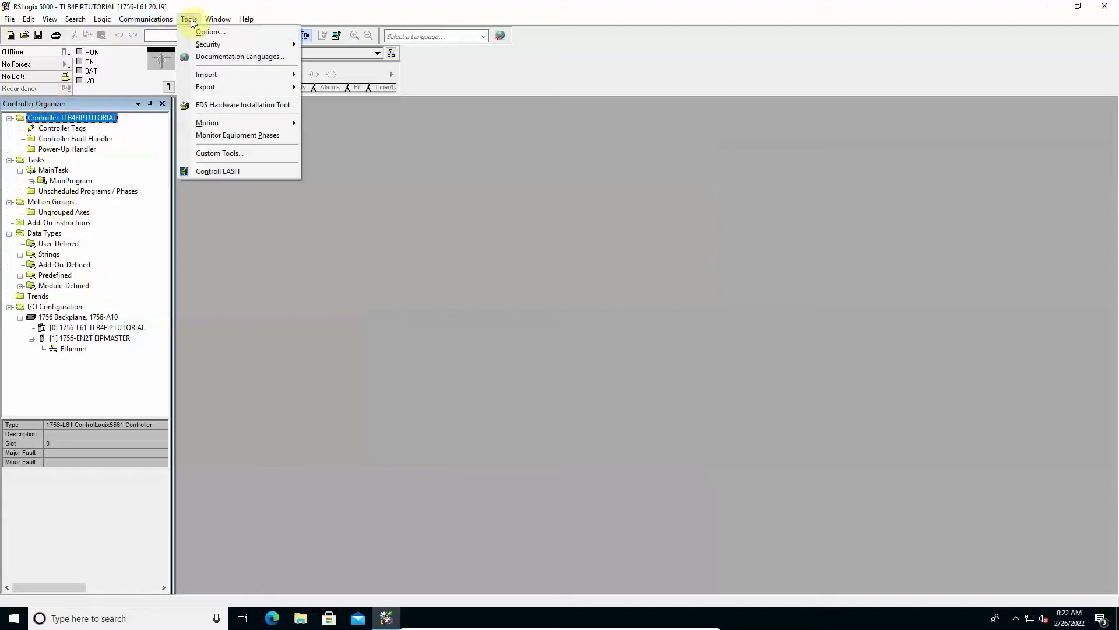
click(207, 106)
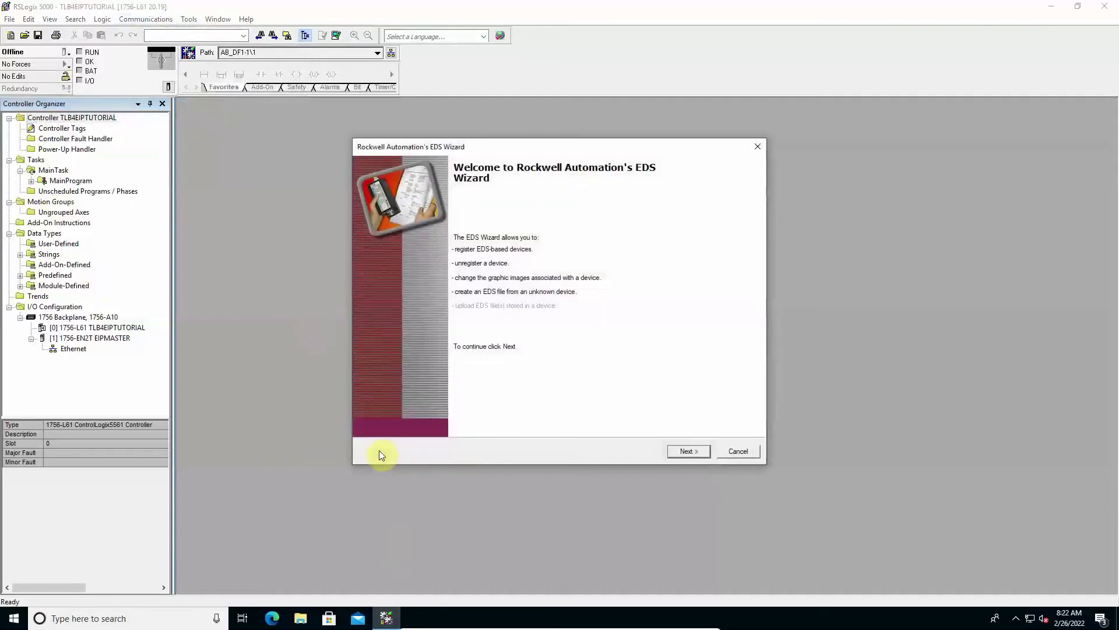
click(688, 451)
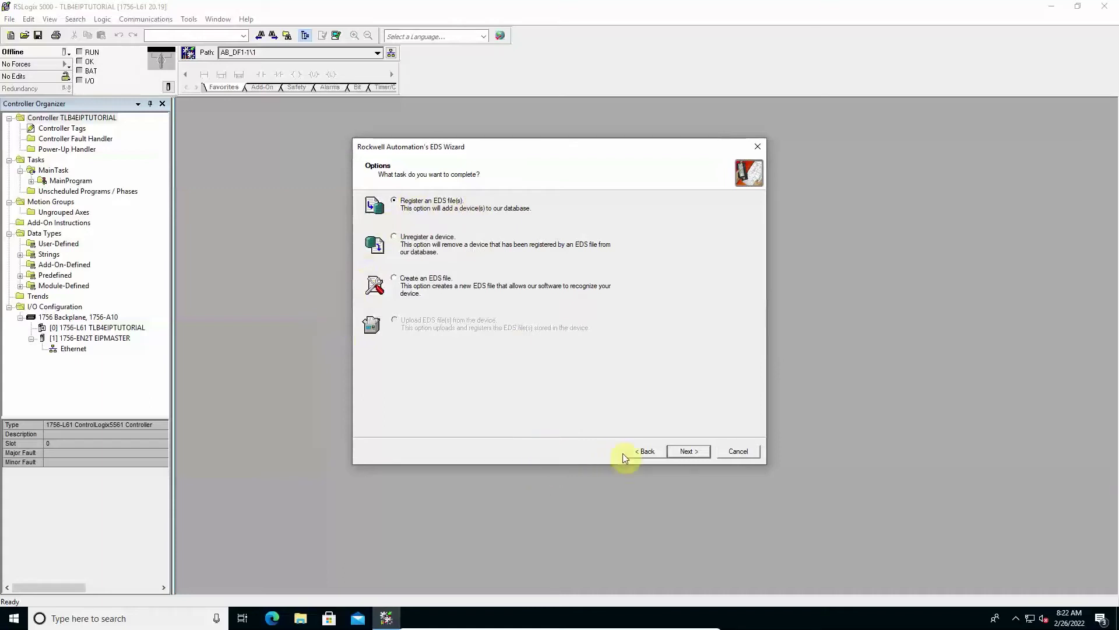
click(687, 451)
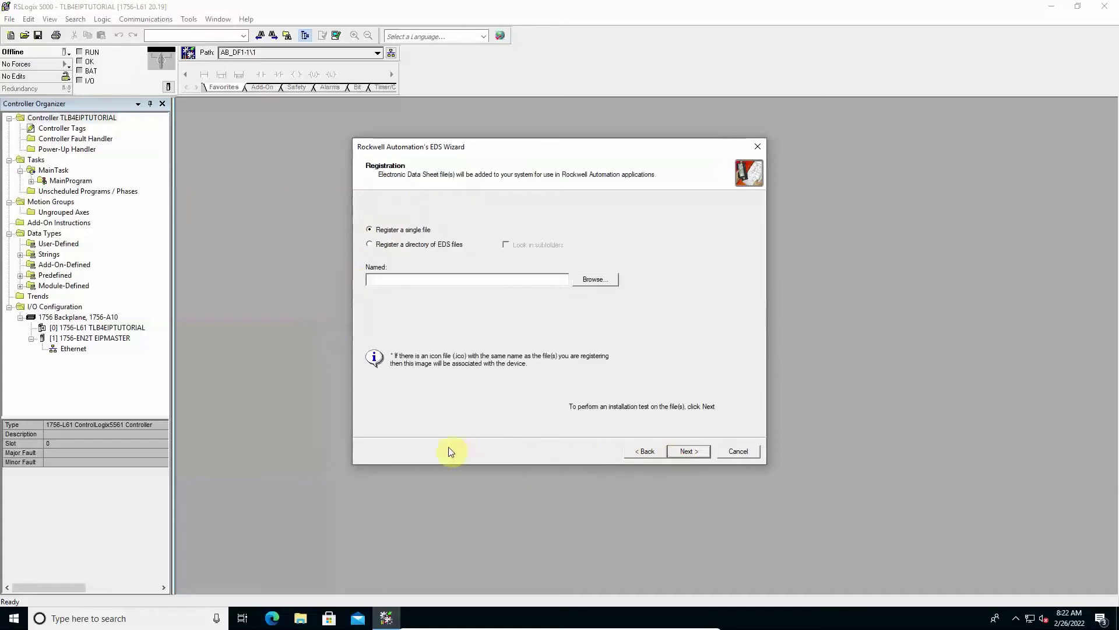
click(594, 281)
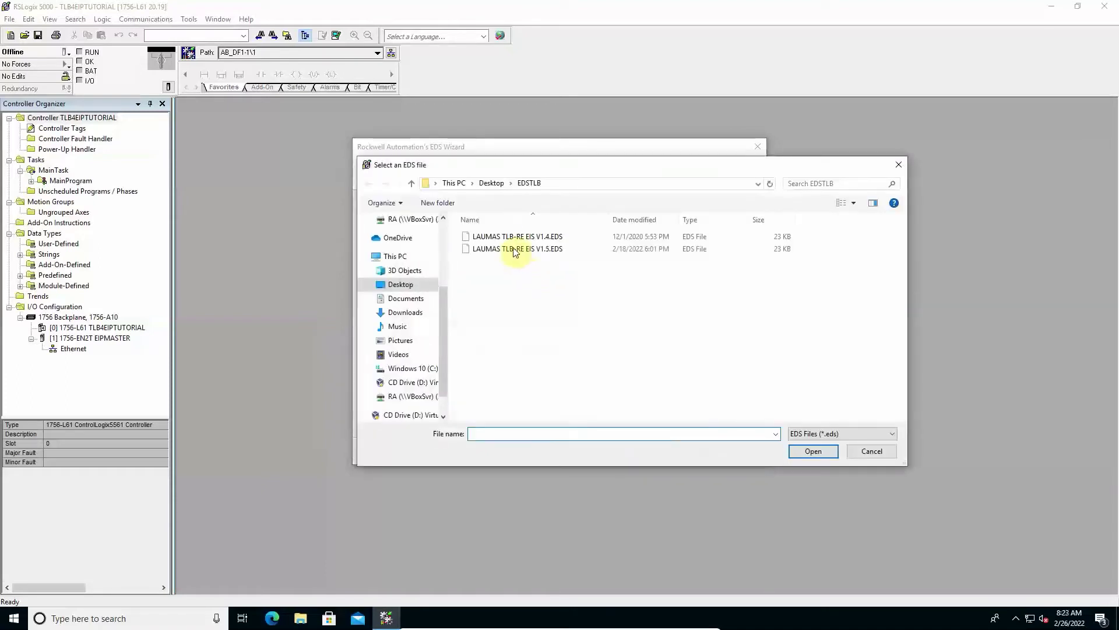
click(492, 184)
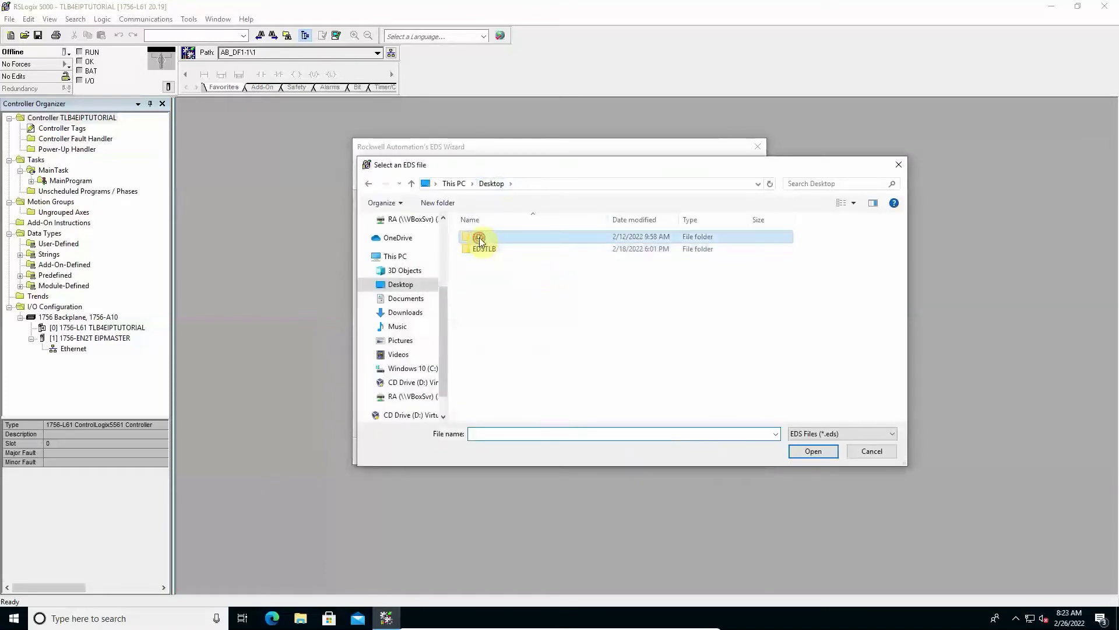
double_click(481, 240)
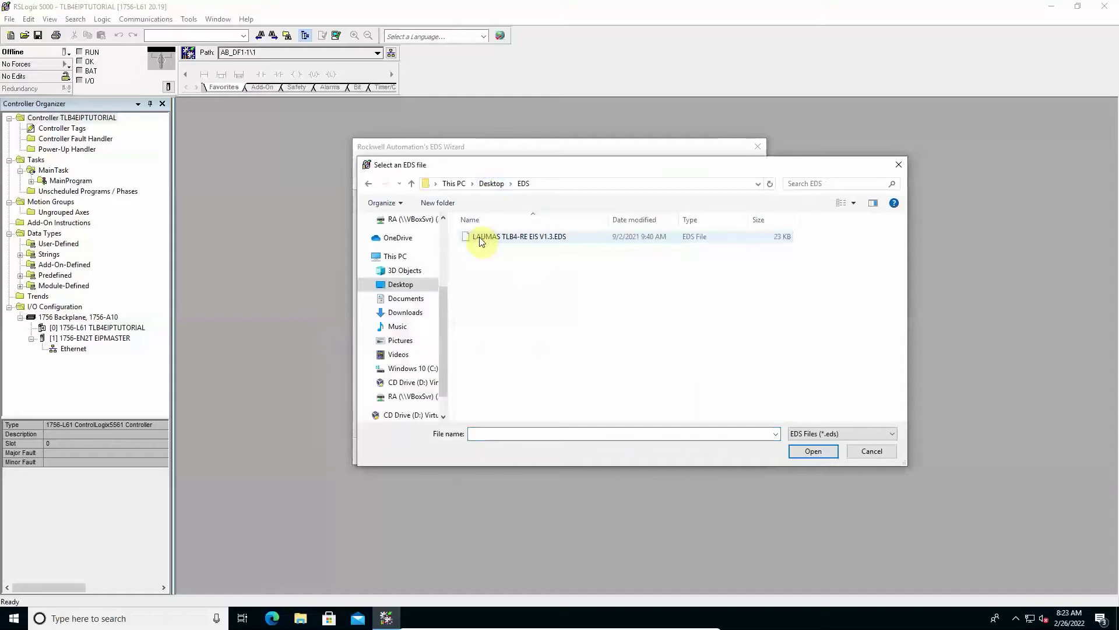
click(479, 236)
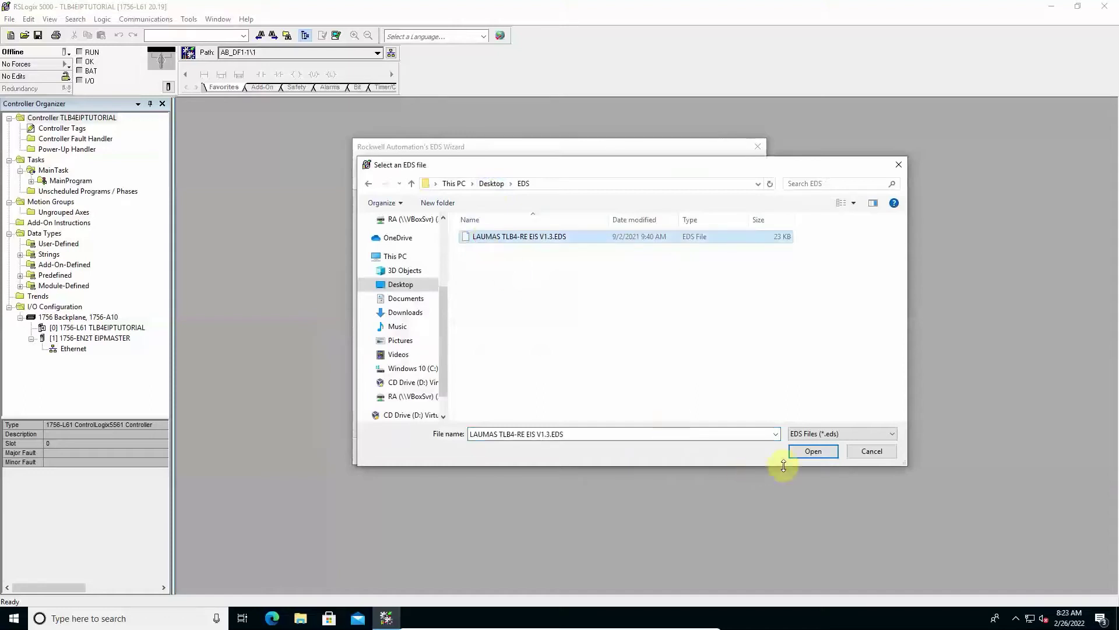
click(810, 452)
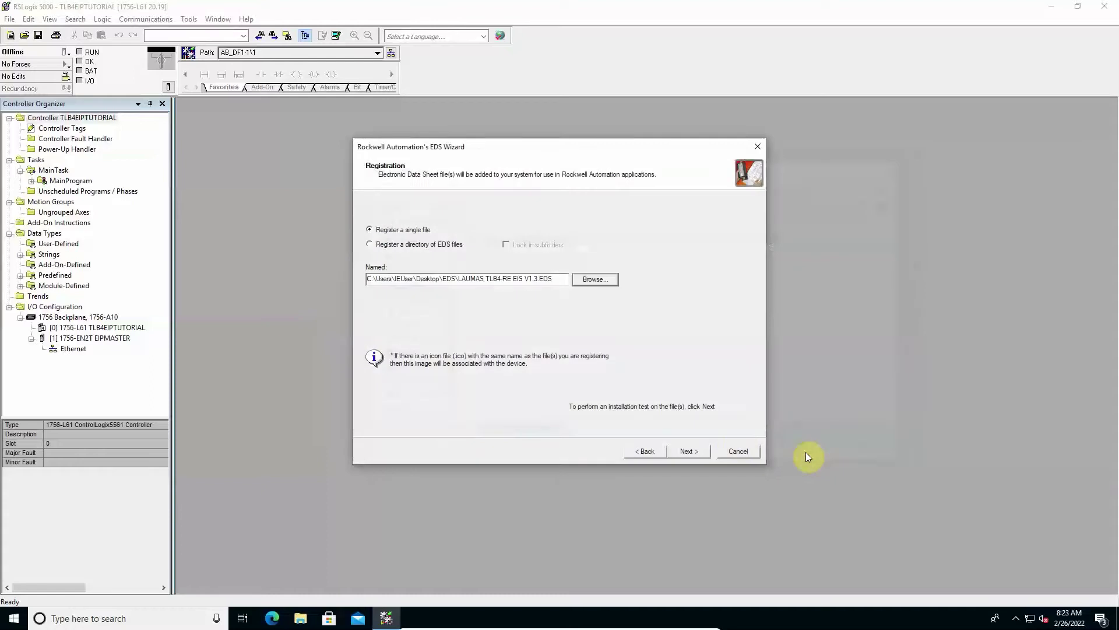
- Pass the installation test, keep the default device image, and finish registering the EDS file
click(689, 451)
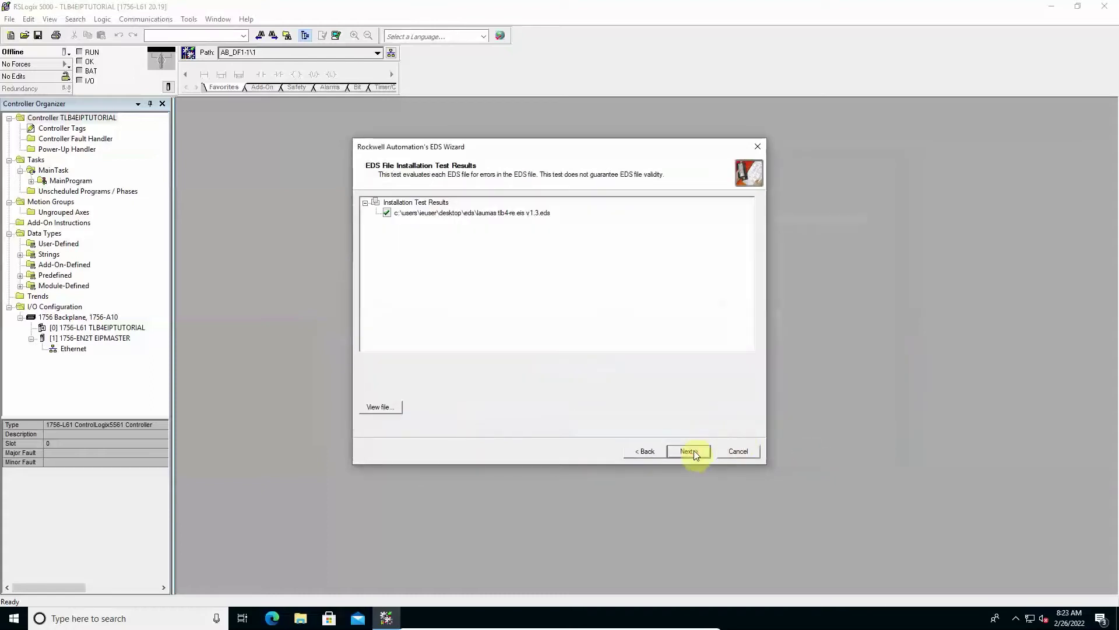
click(688, 448)
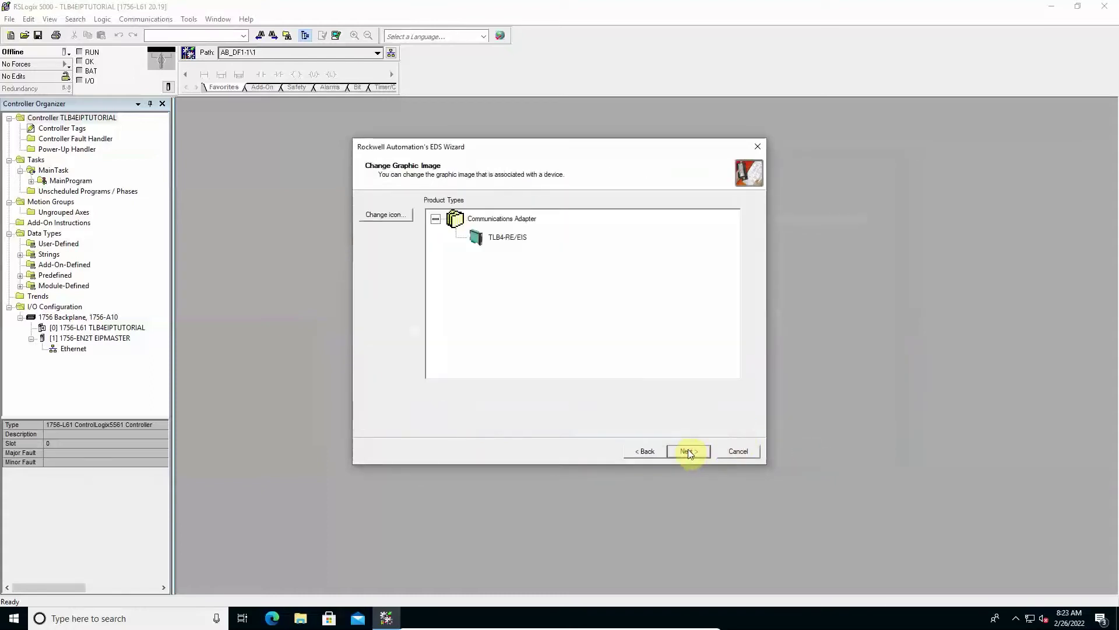
click(688, 448)
click(687, 449)
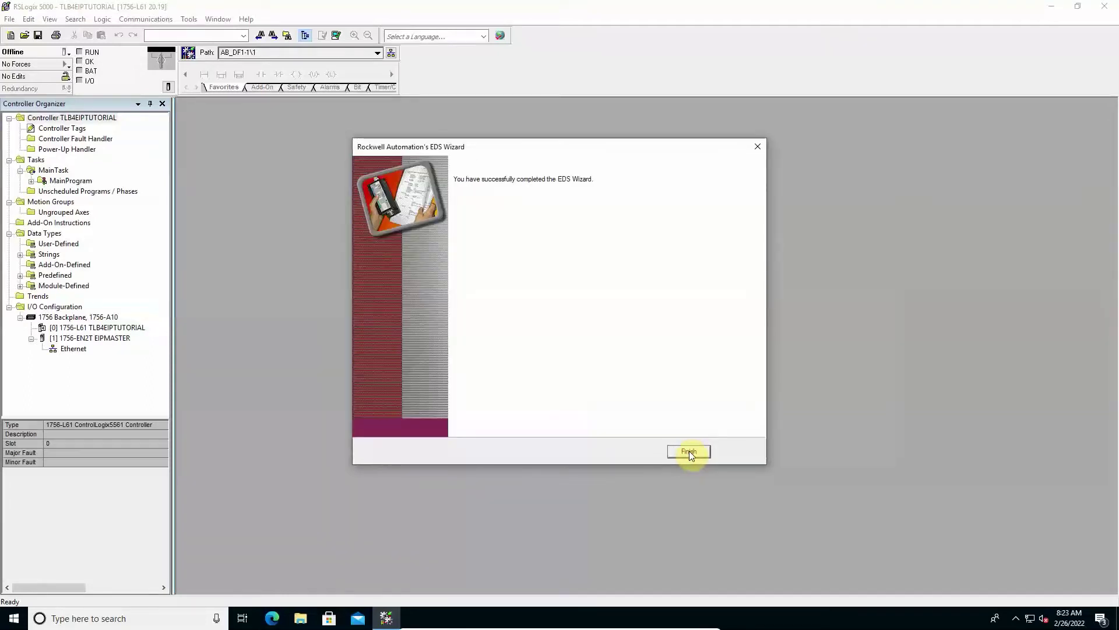
click(689, 451)
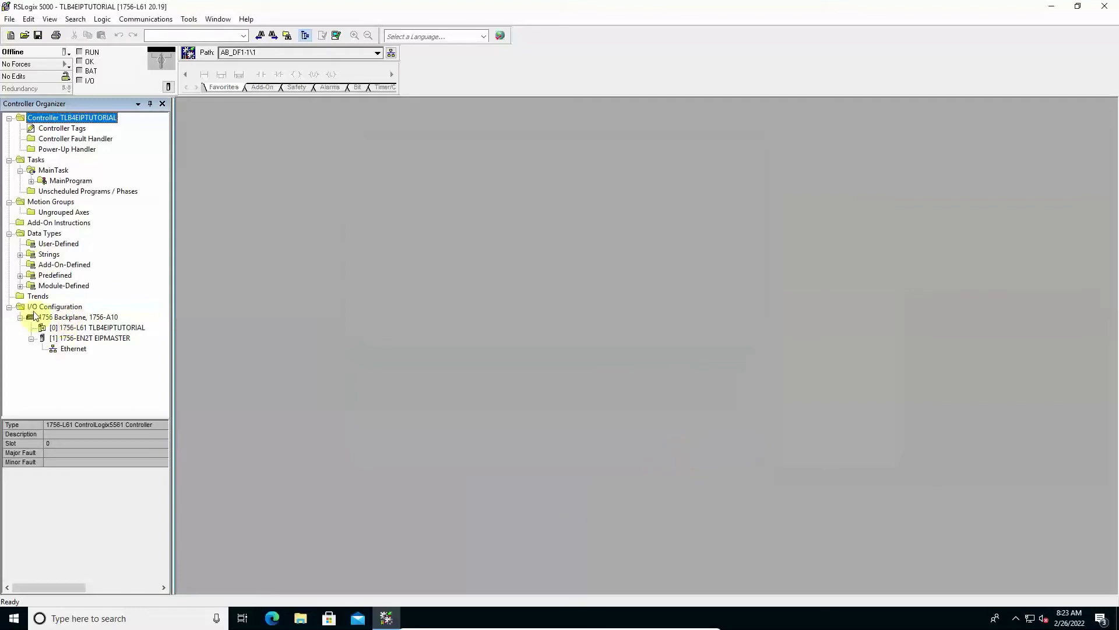
- Add a new module on the EIPMASTER Ethernet network, picking 1544.100 TLB4-RE/EIS via search 'tlb4'
right_click(61, 350)
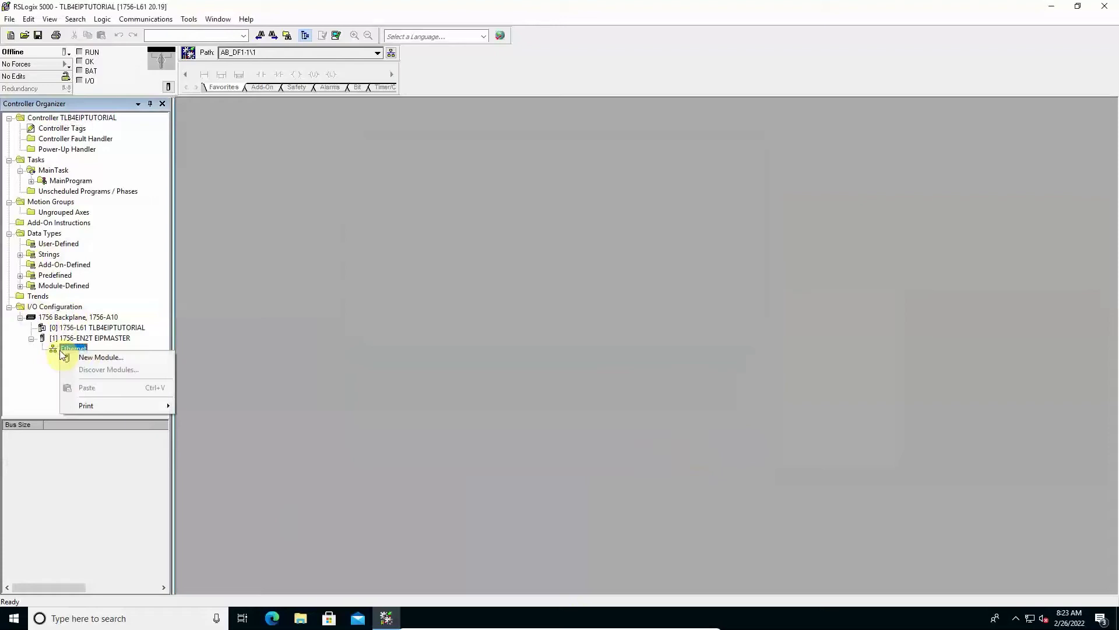
click(100, 357)
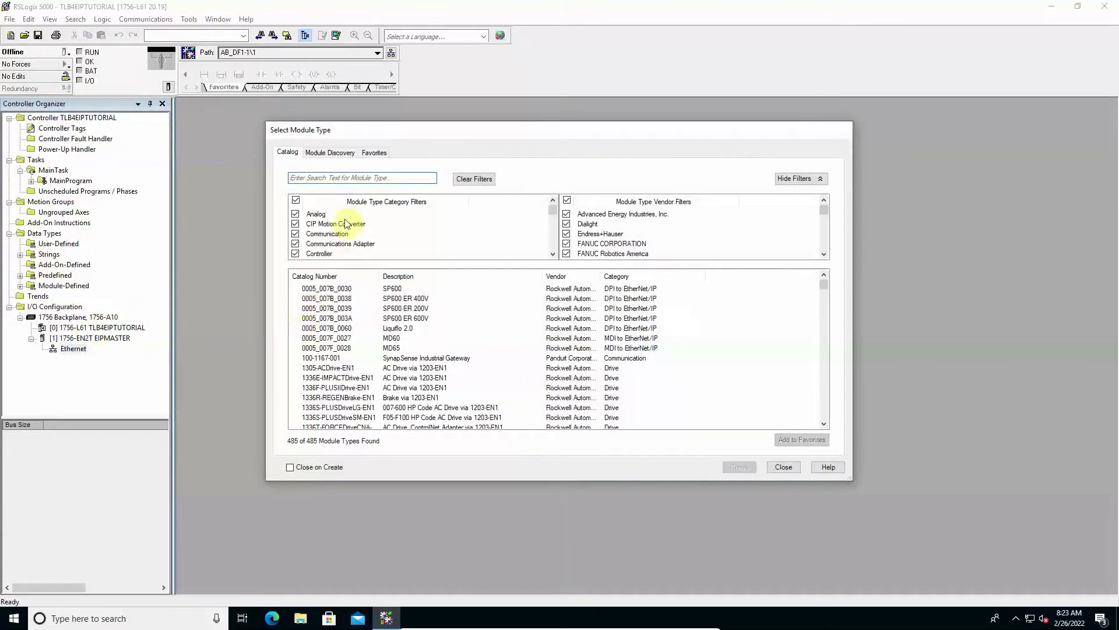
click(322, 178)
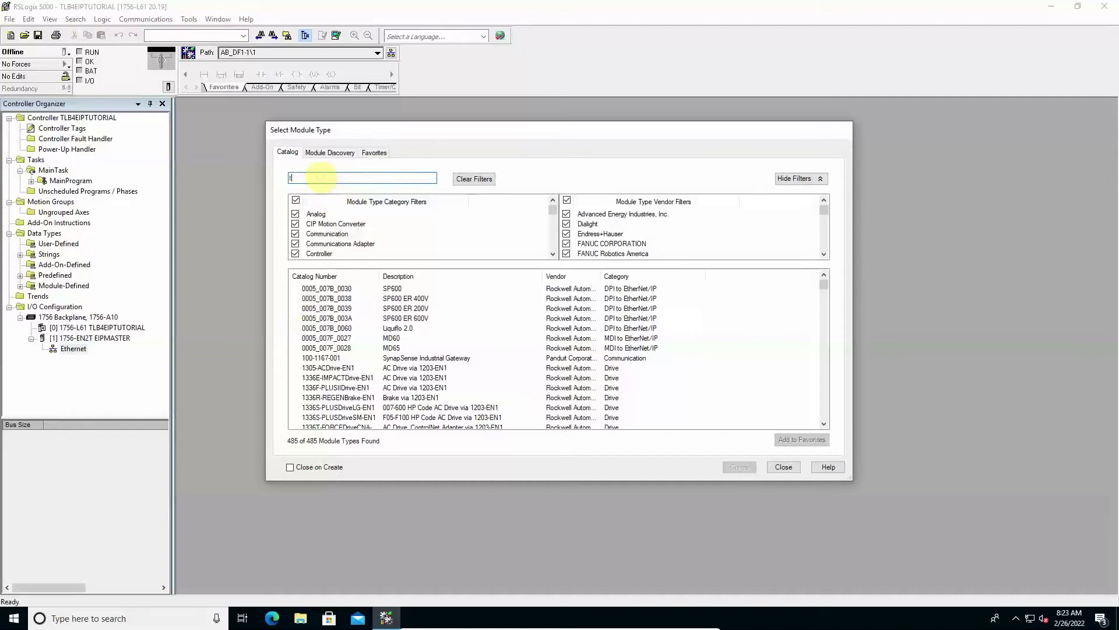
text(tlb4)
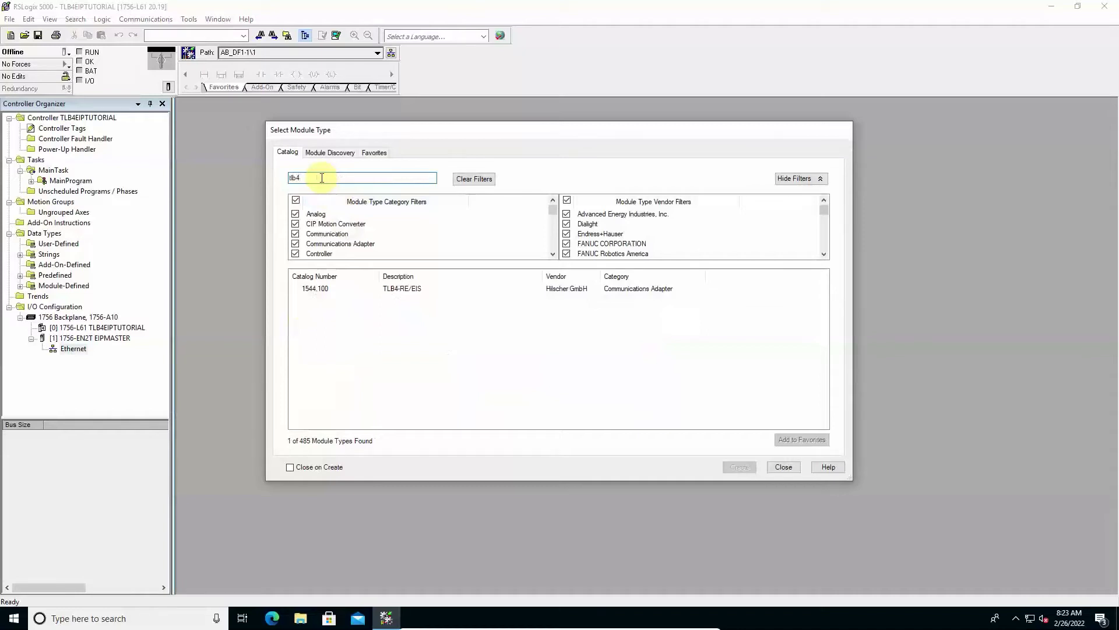
click(401, 290)
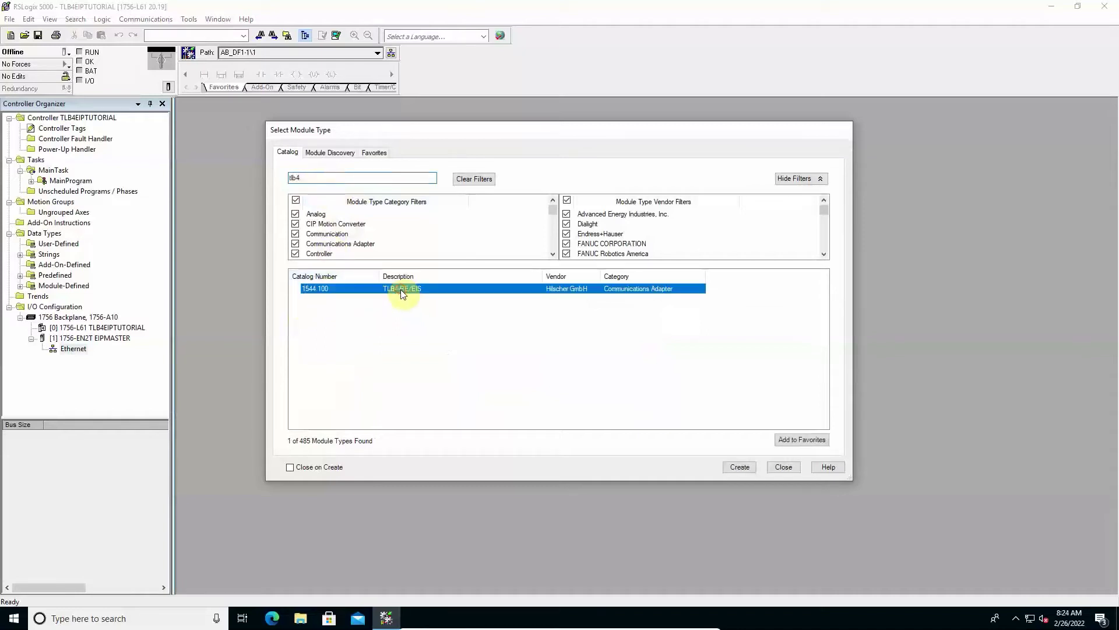
click(738, 468)
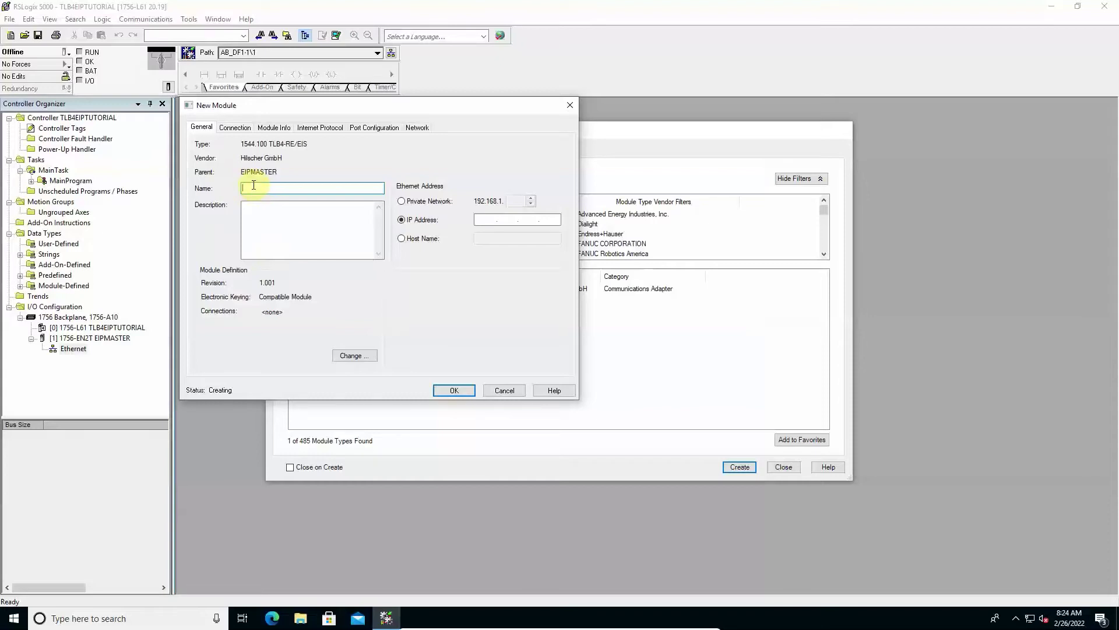
- Name the module SCALE1 and change its module definition to an Exclusive Owner connection
text(SCALE1)
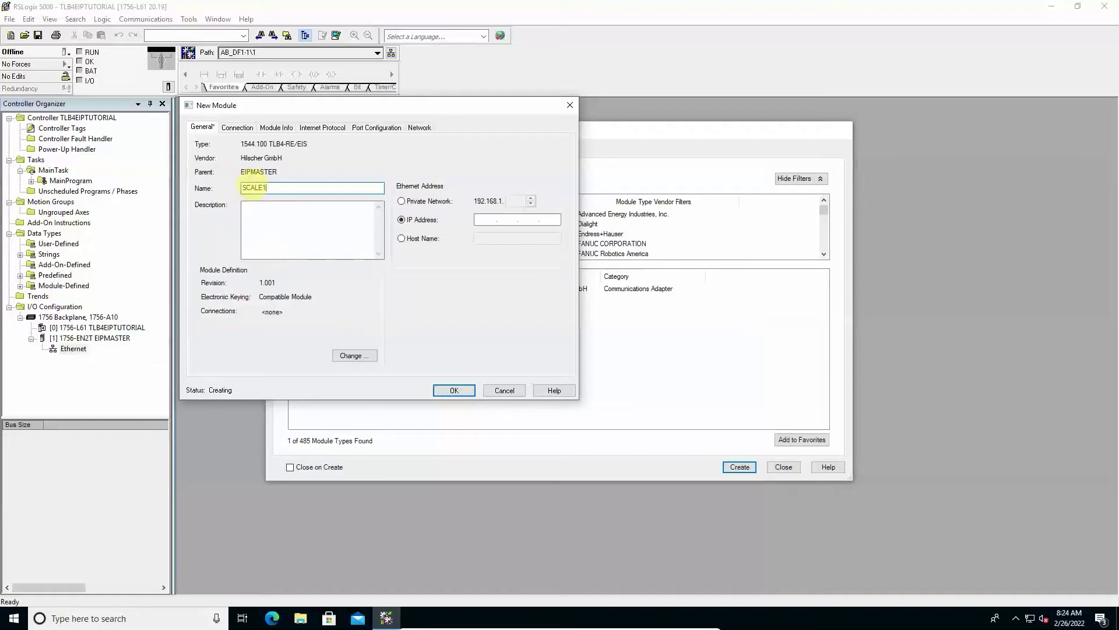
click(355, 357)
click(307, 240)
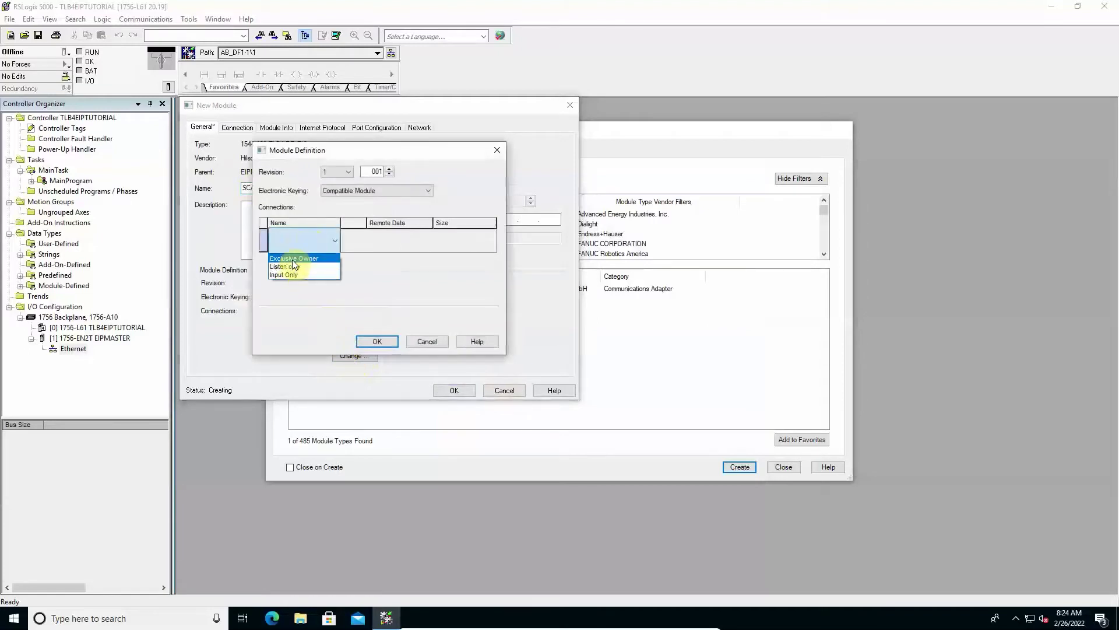
click(293, 259)
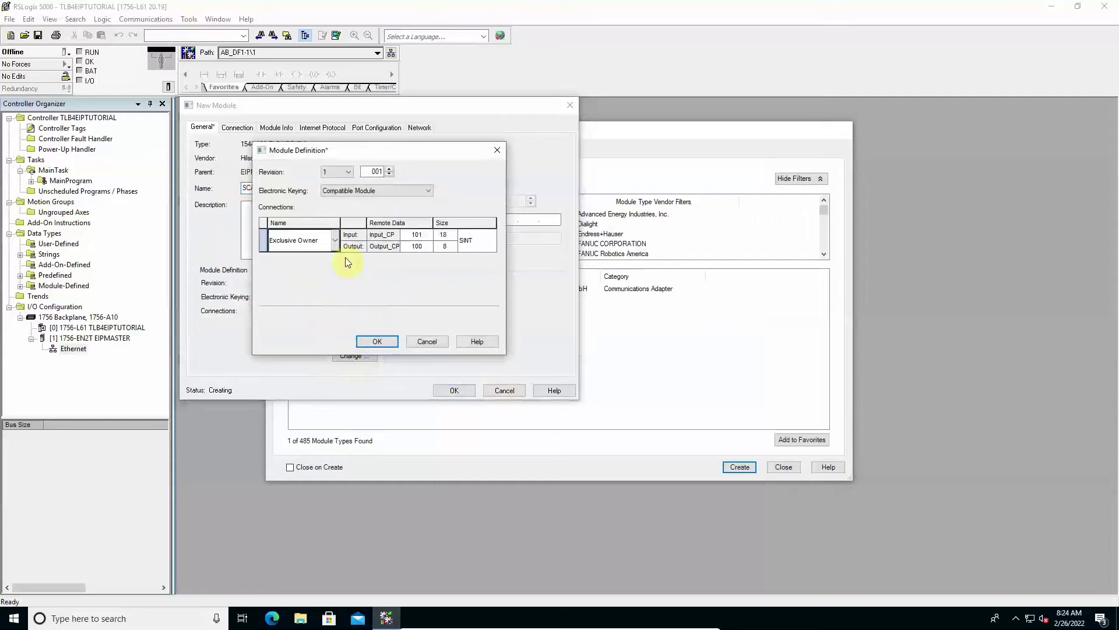
click(381, 340)
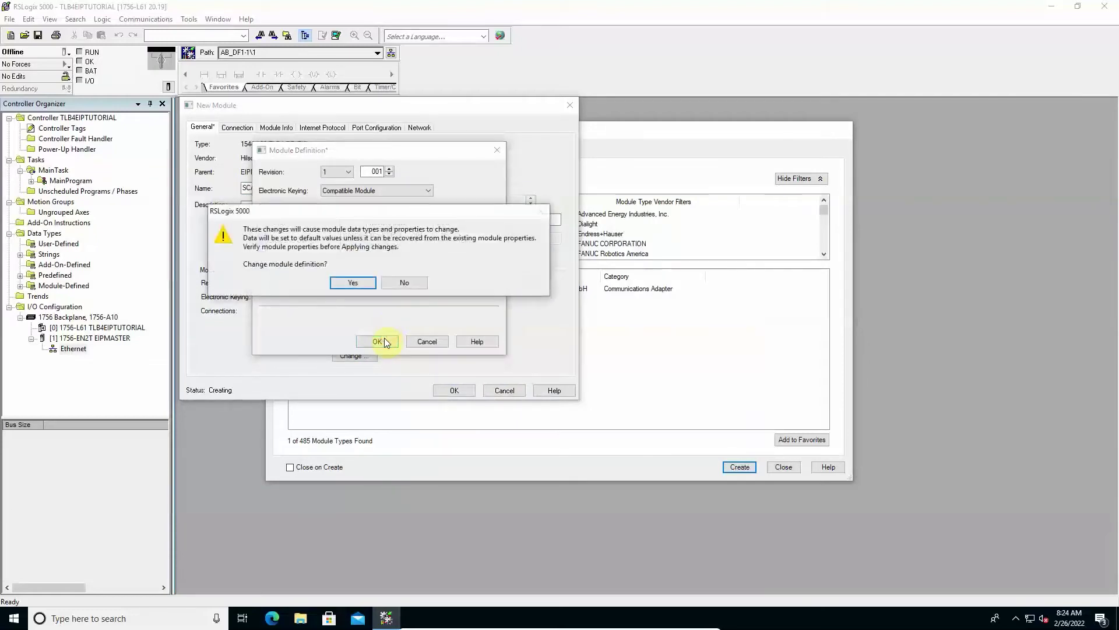
click(357, 282)
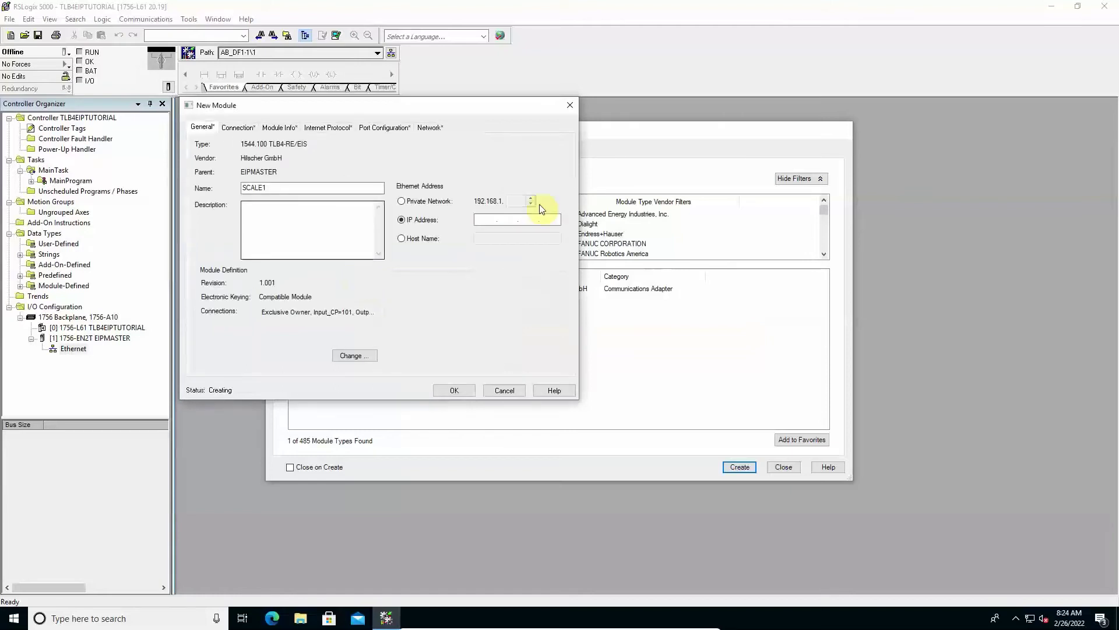
- Set the module IP address to 192.168.1.170 and confirm the new SCALE1 module
click(481, 220)
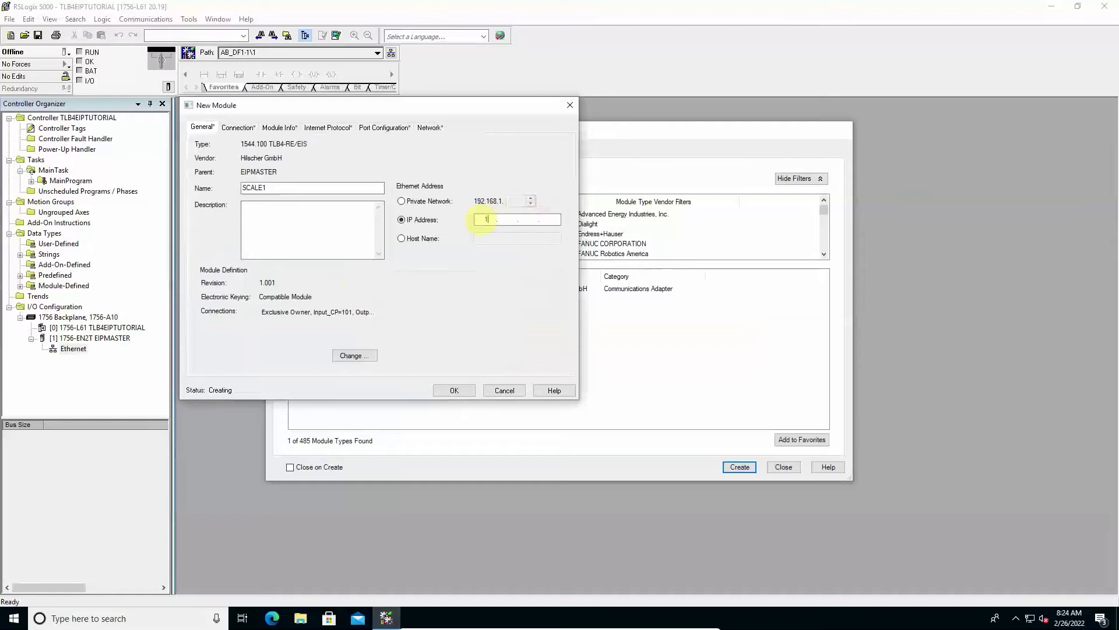
text(192 . 168 . 1 . 170)
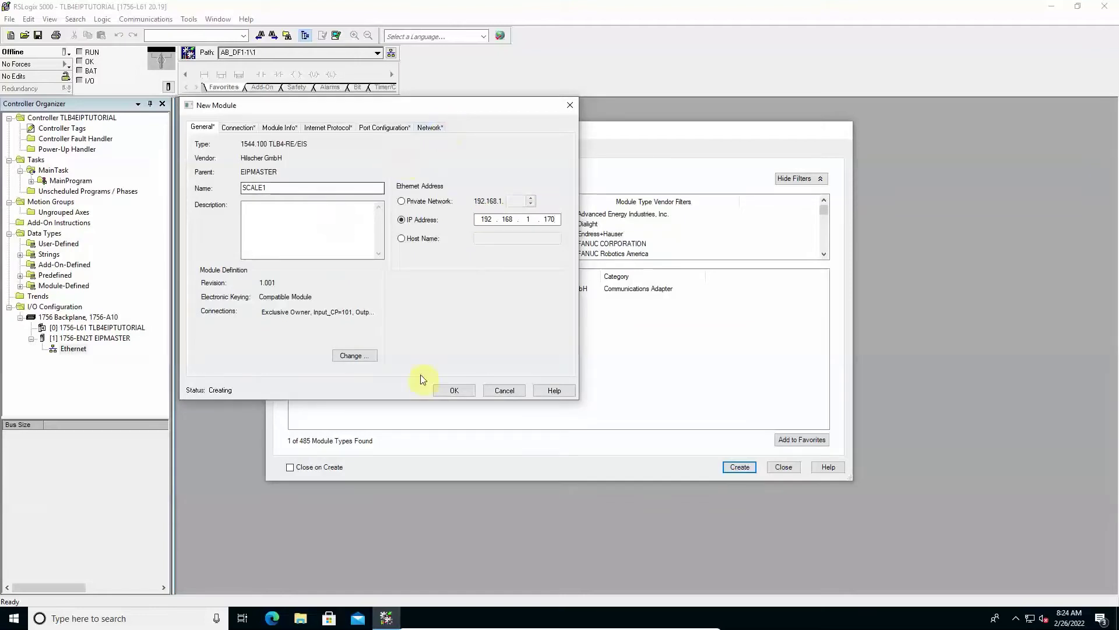
click(457, 388)
click(457, 390)
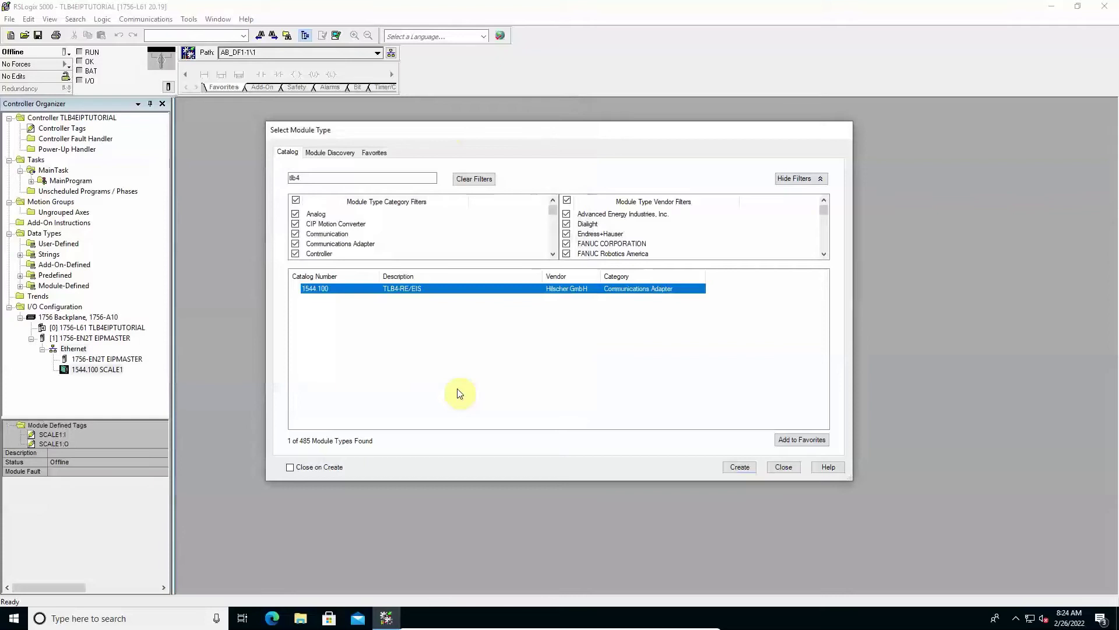
click(782, 467)
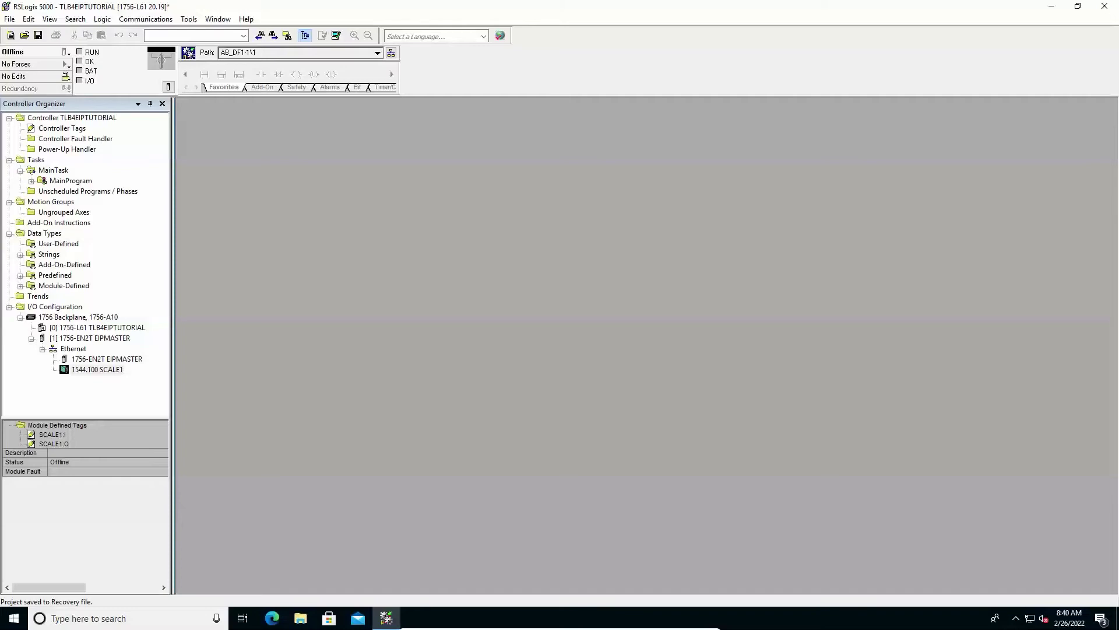
- Download the TLB4EIPTUTORIAL project to the controller from the Communications menu
click(142, 18)
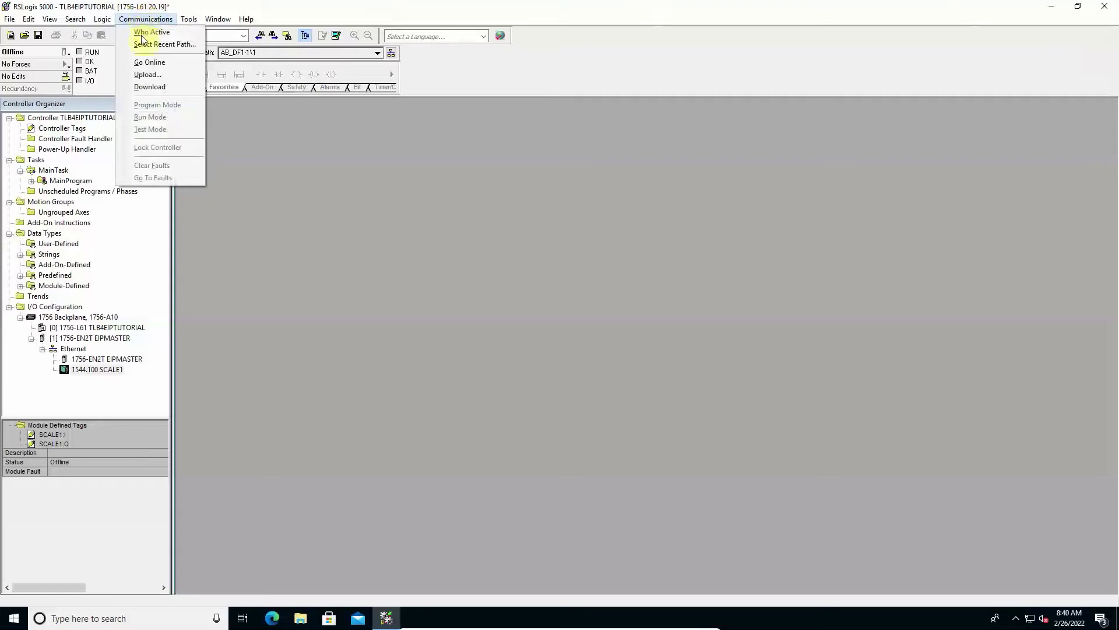
click(150, 86)
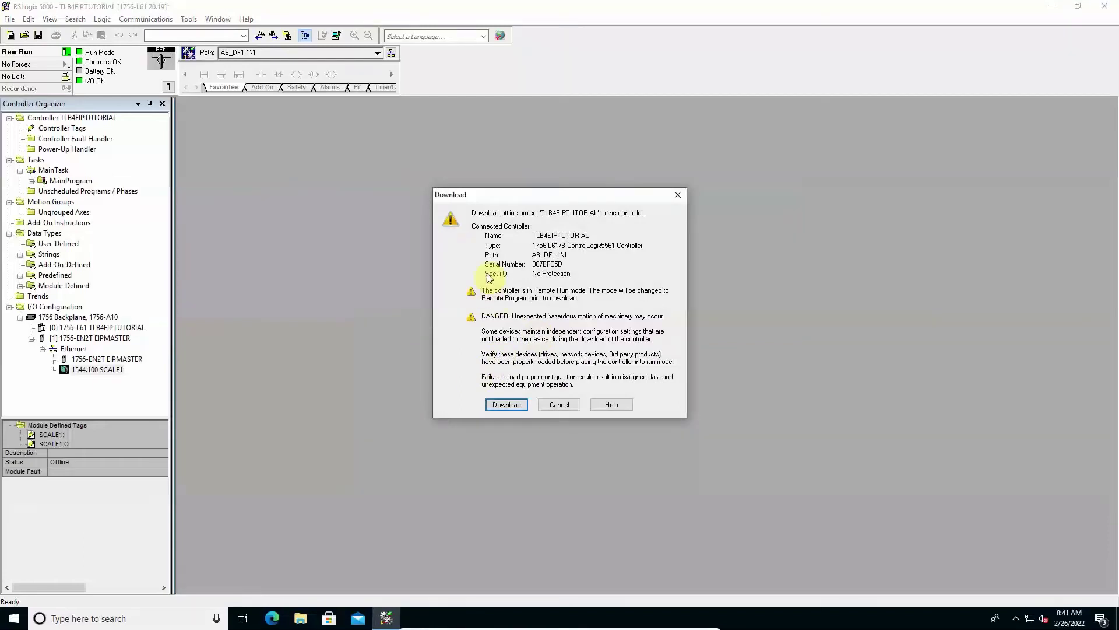
click(494, 402)
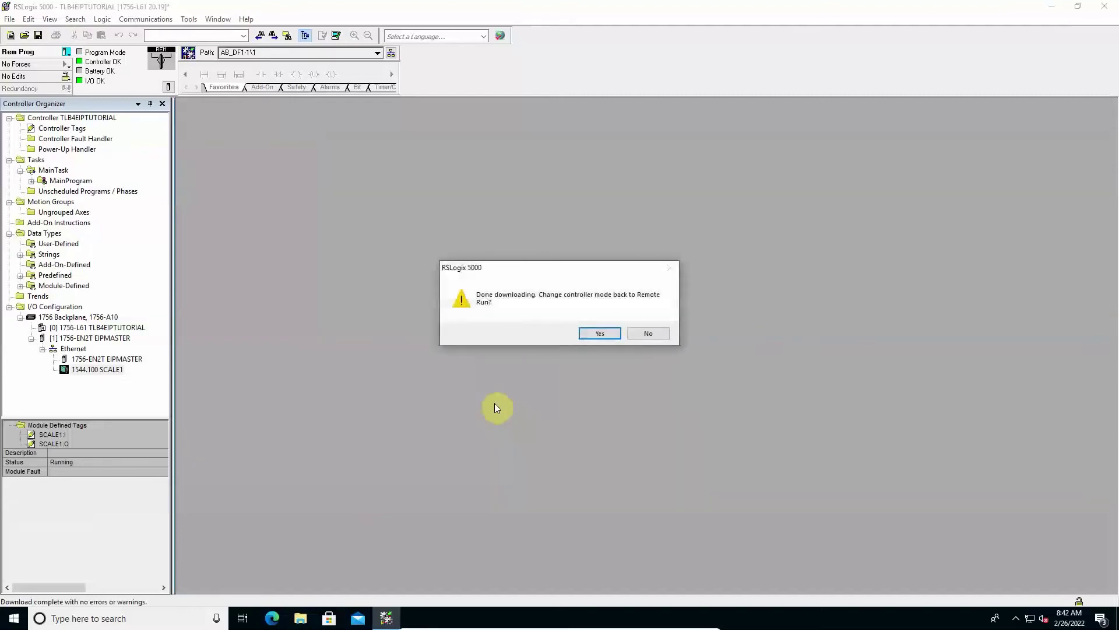
- Return the controller to Run, then expand SCALE1:I, SCALE1:O and their Data arrays in Monitor Tags
click(603, 333)
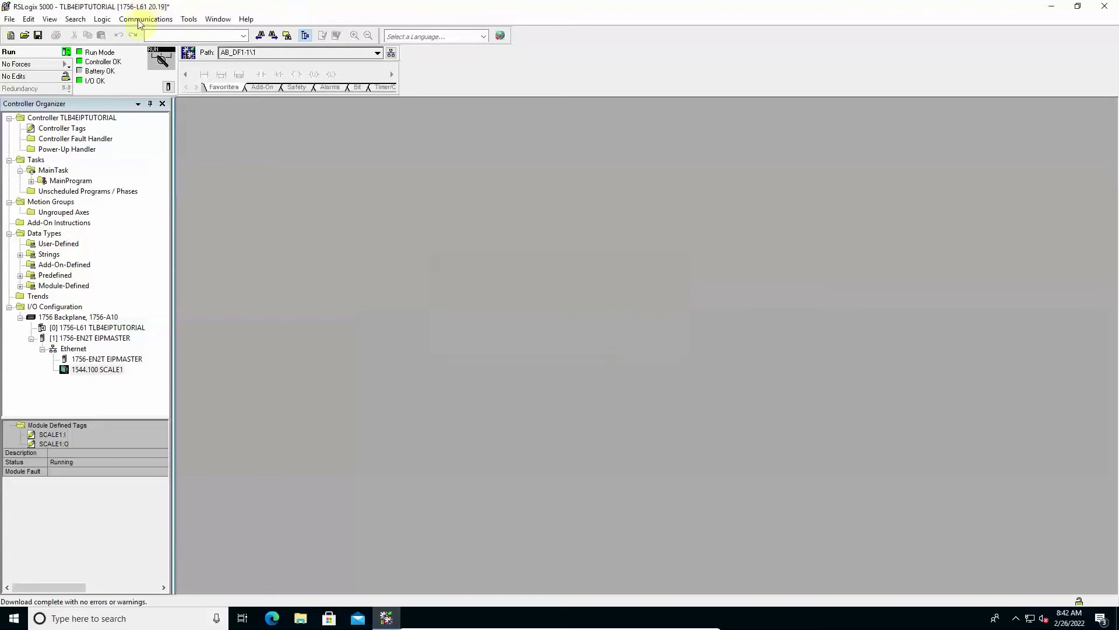
click(102, 19)
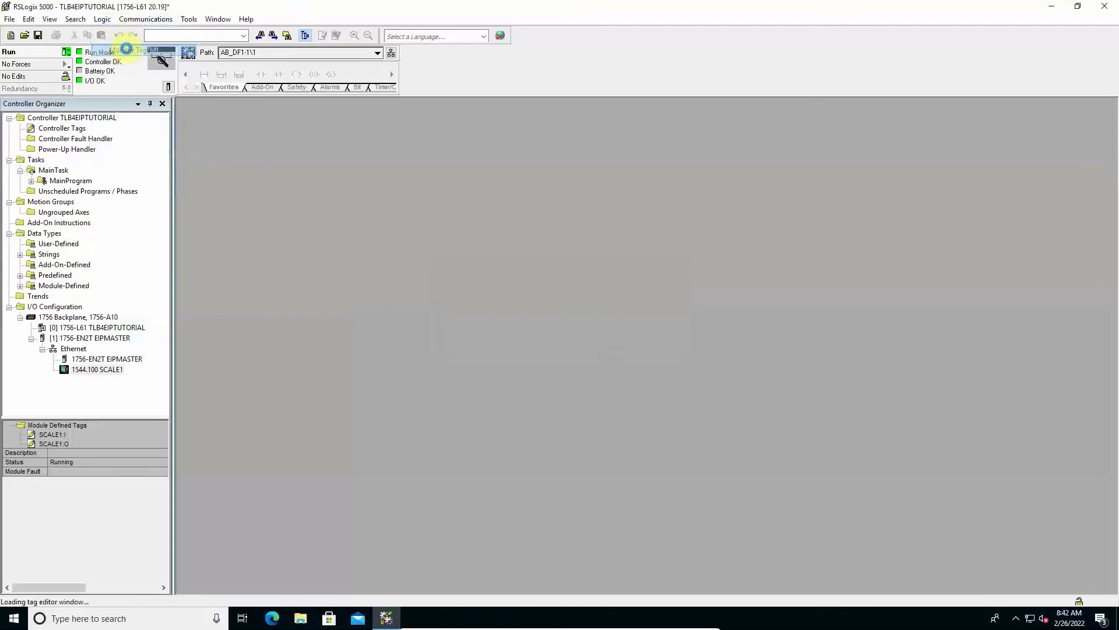
click(128, 51)
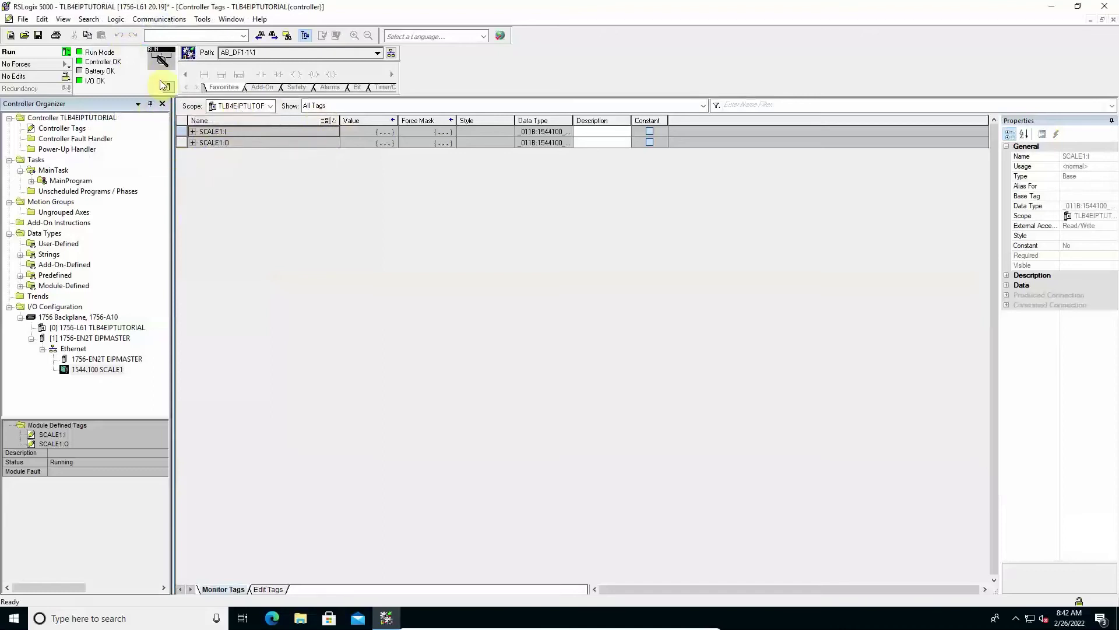
click(192, 132)
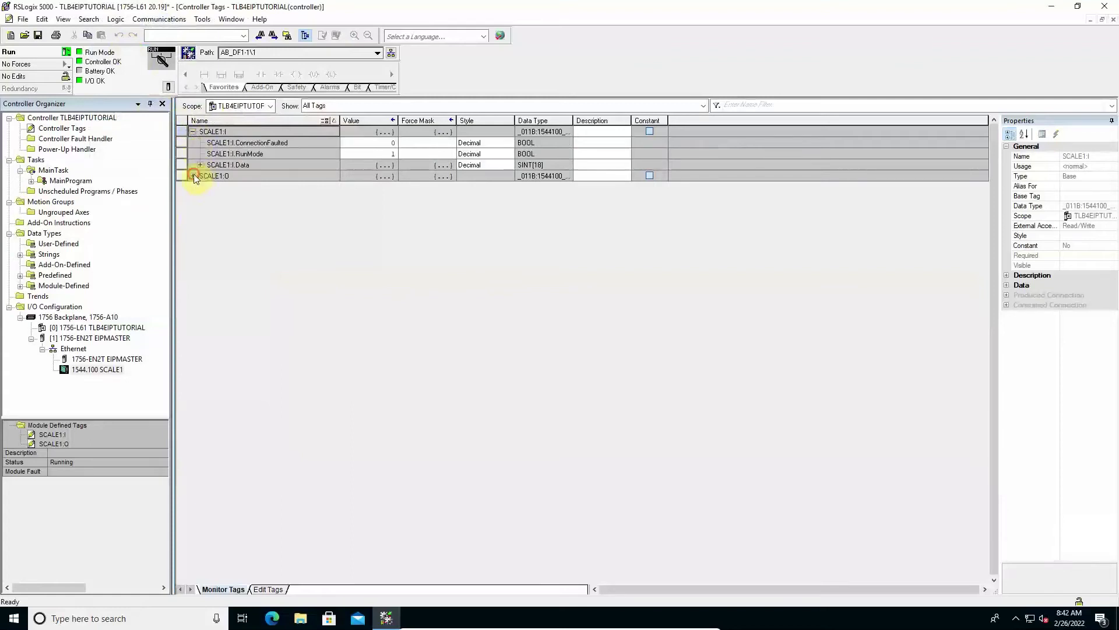
click(194, 176)
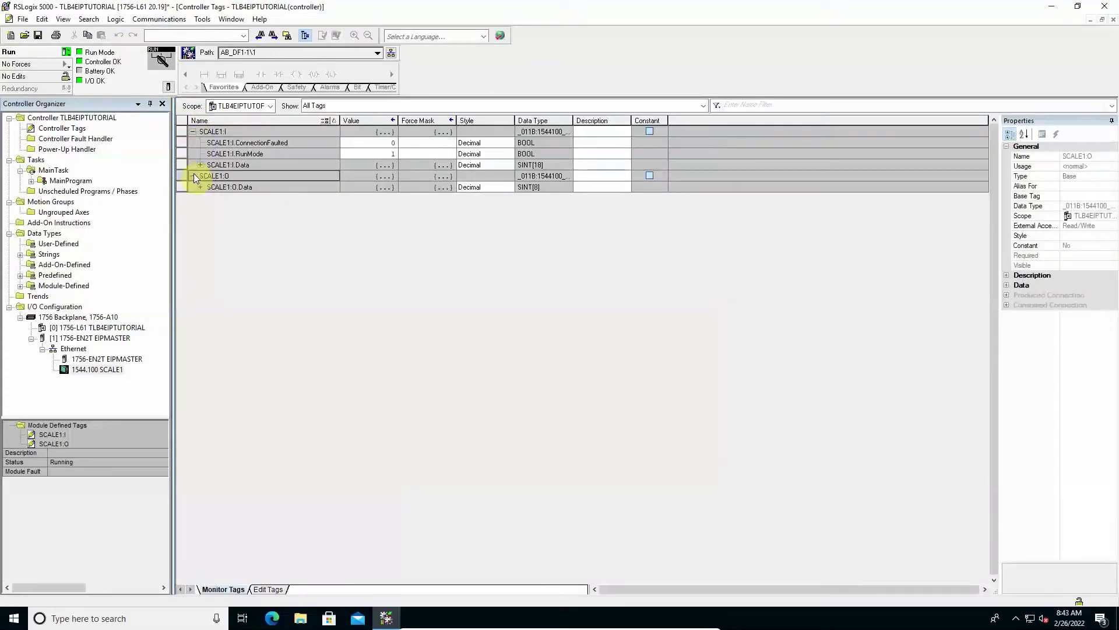
click(200, 188)
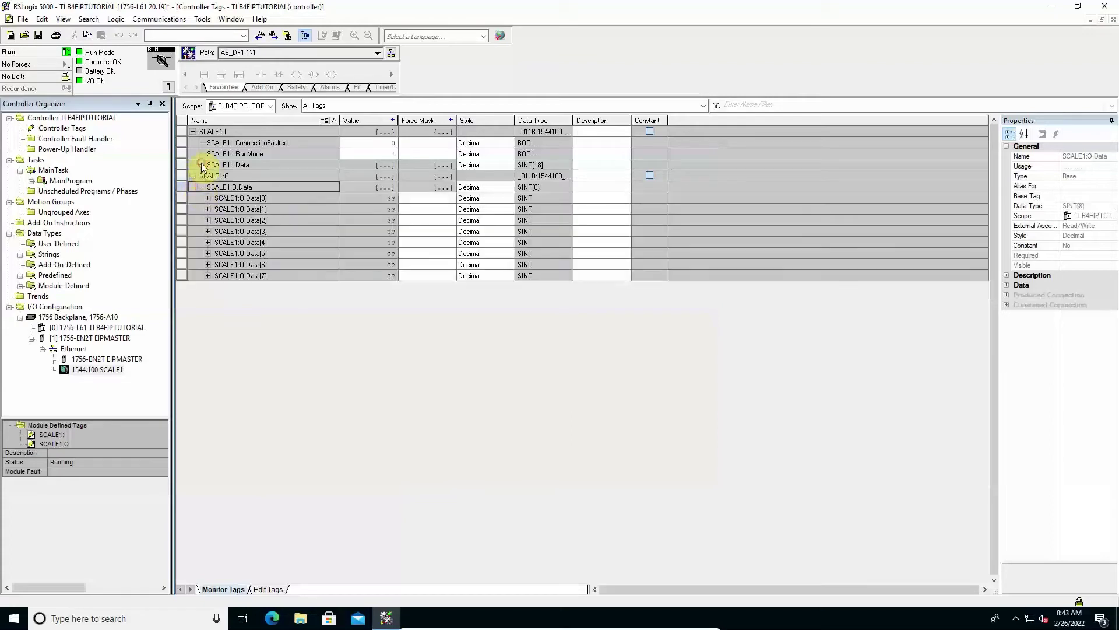
click(201, 163)
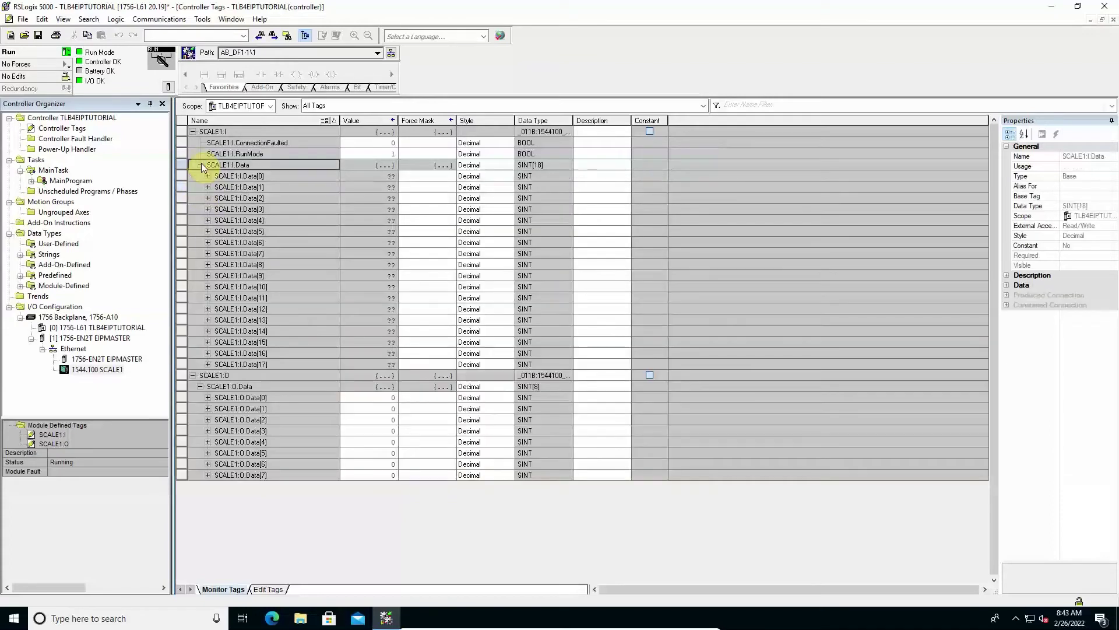
- Set the display style of SCALE1:I.Data and SCALE1:O.Data to Hex
click(494, 166)
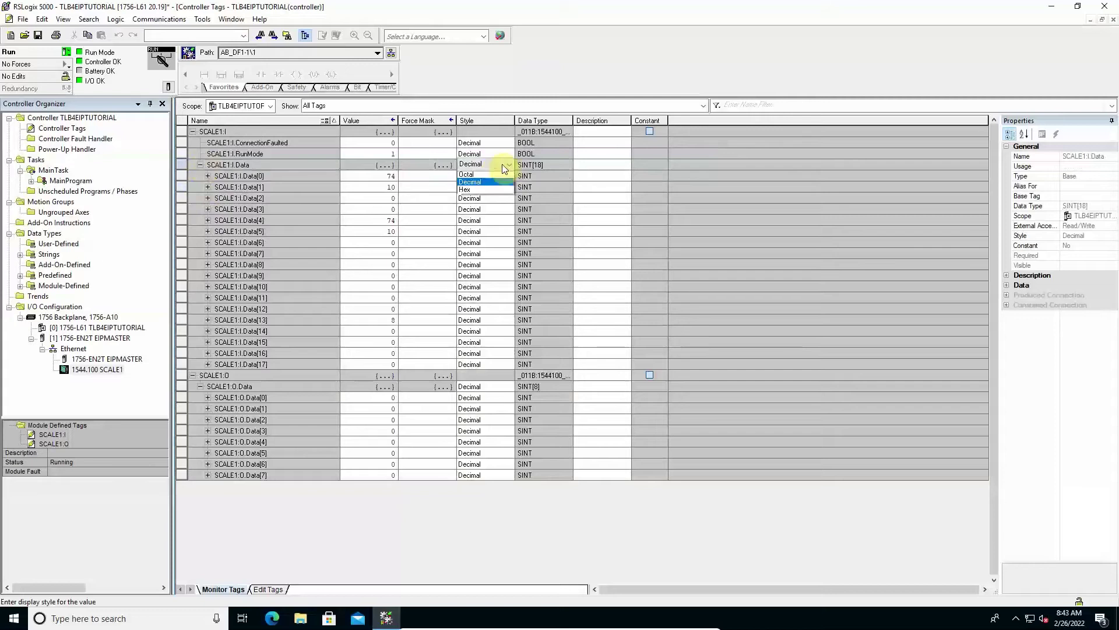
click(465, 199)
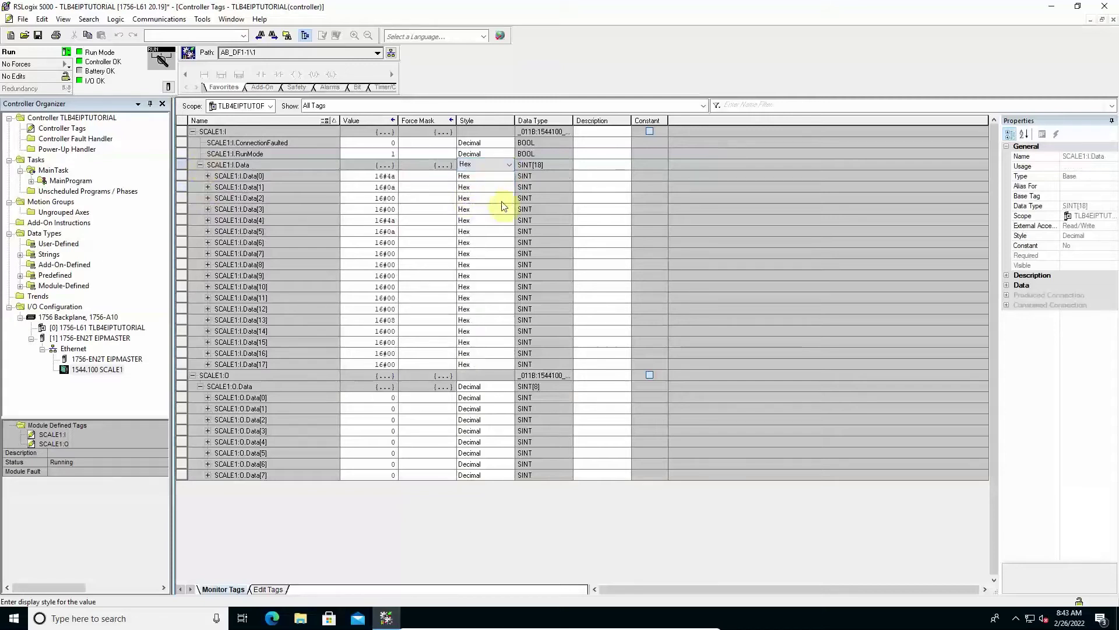
click(501, 387)
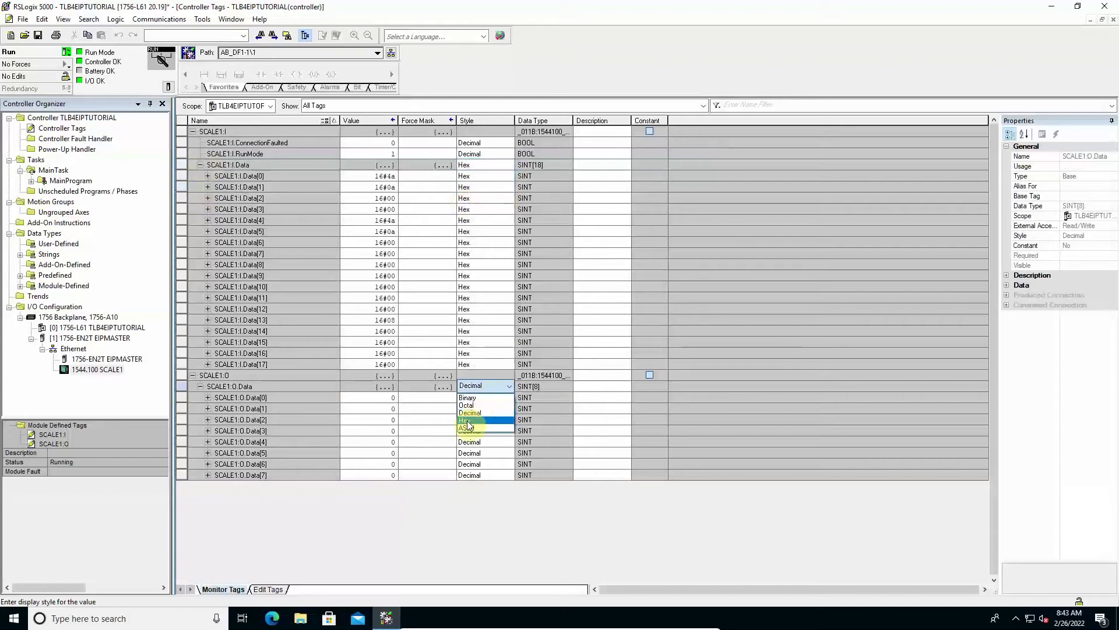
click(467, 420)
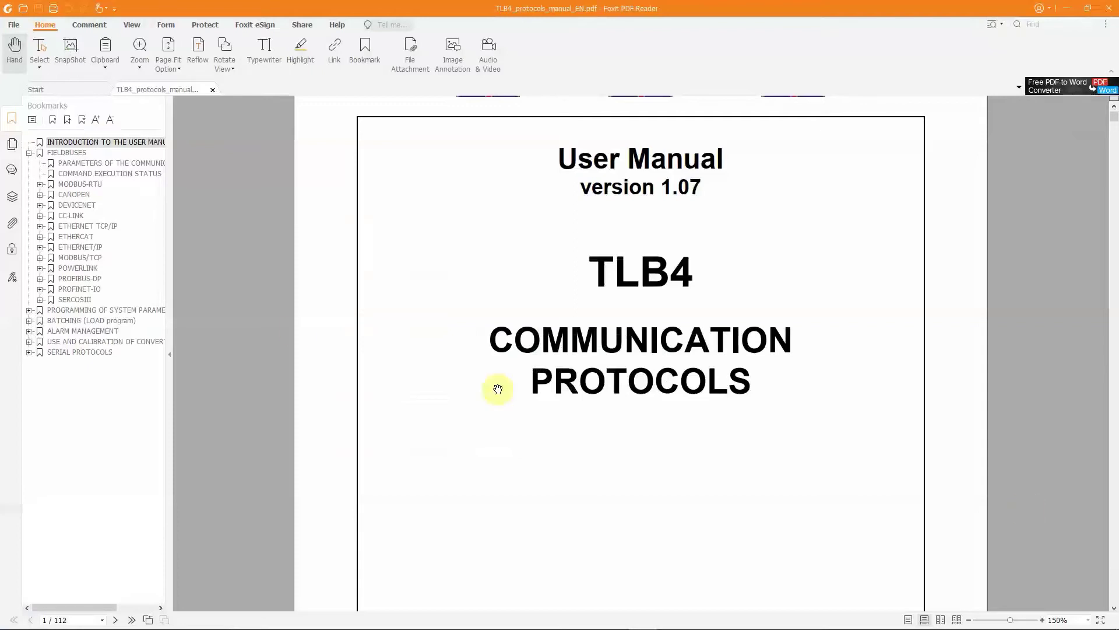
- Scroll the ETHERNET/IP section to the 32-BIT RUN/IDLE HEADER and PURE DATA tables, then return to RSLogix
click(85, 248)
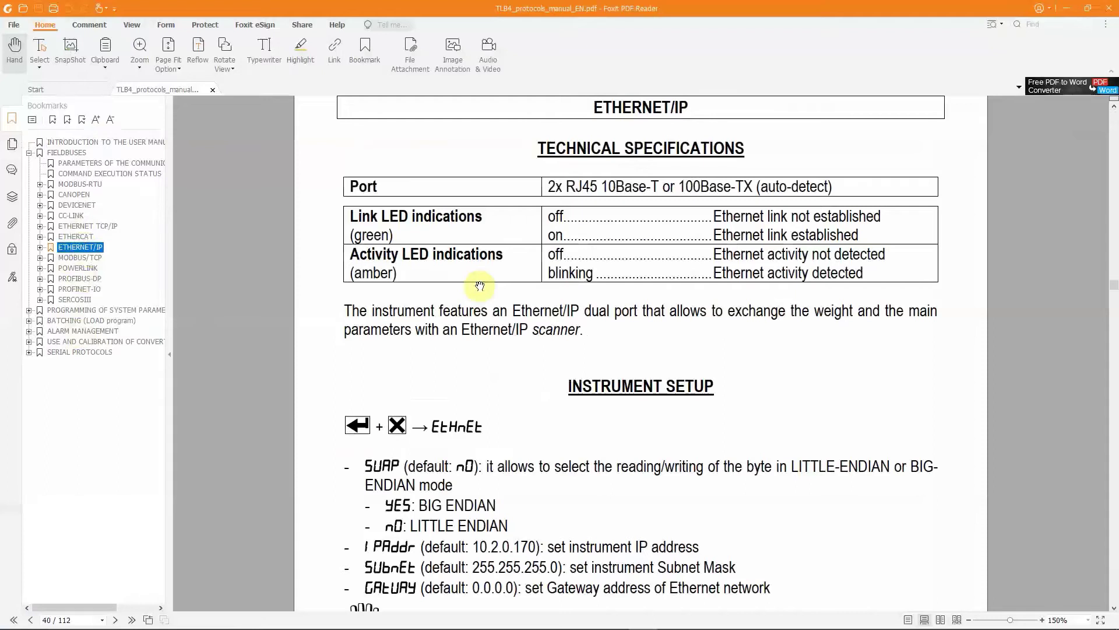
scroll(537, 280, down, 4)
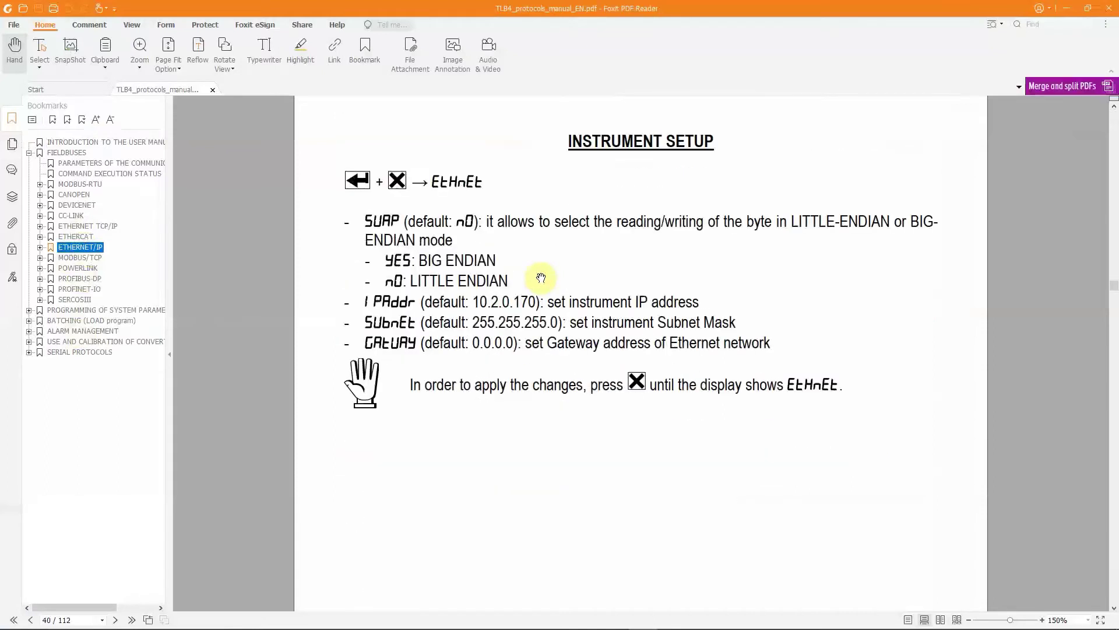
scroll(541, 277, down, 20)
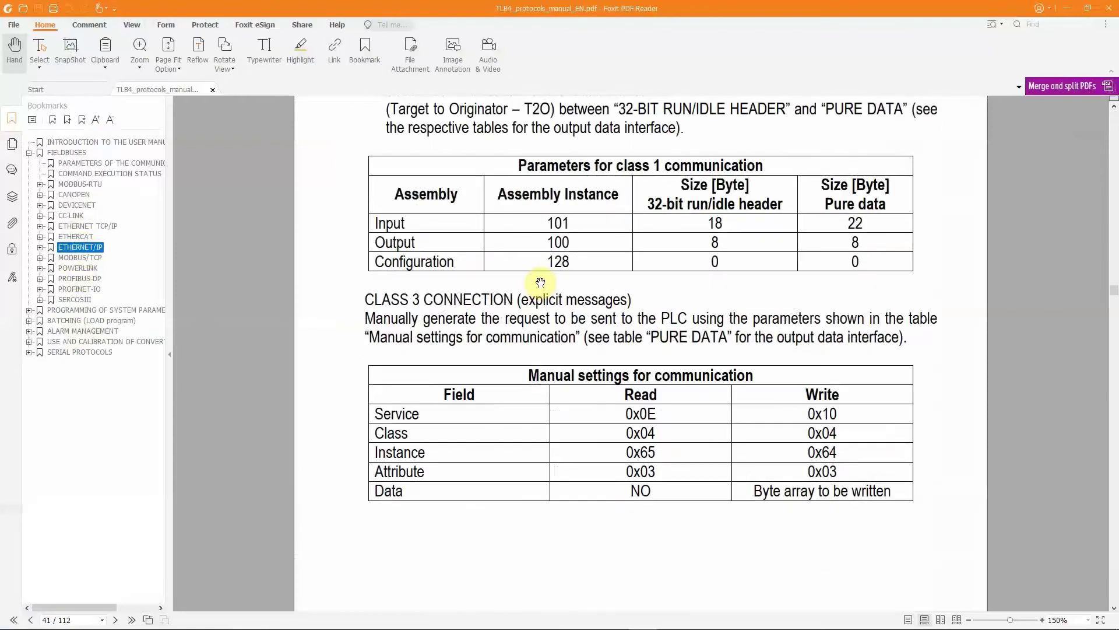
scroll(541, 277, down, 7)
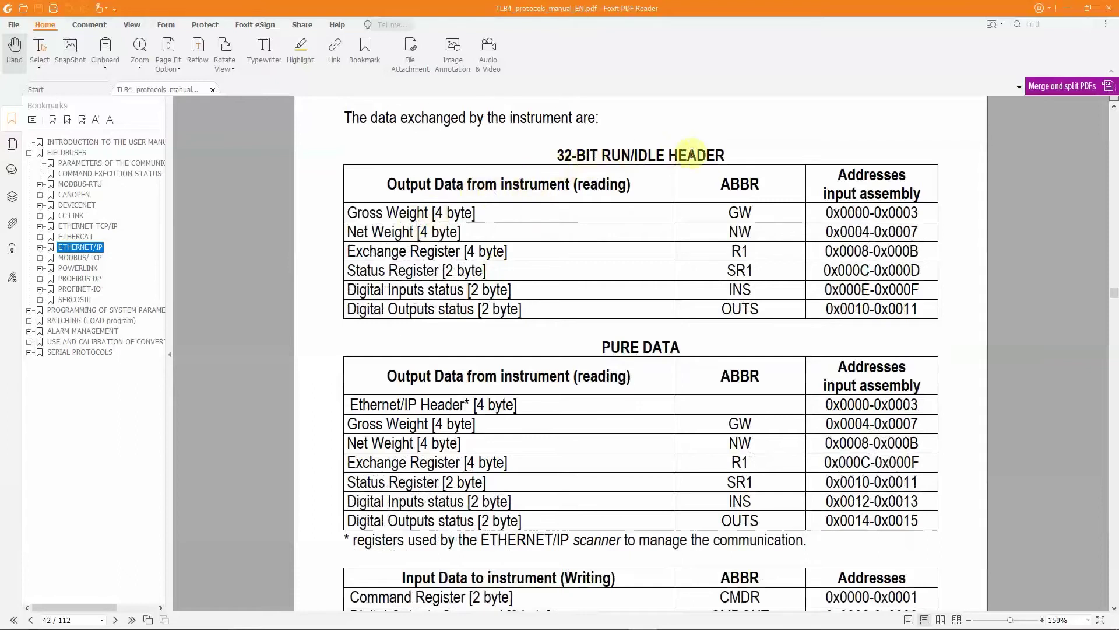
key(alt+Tab)
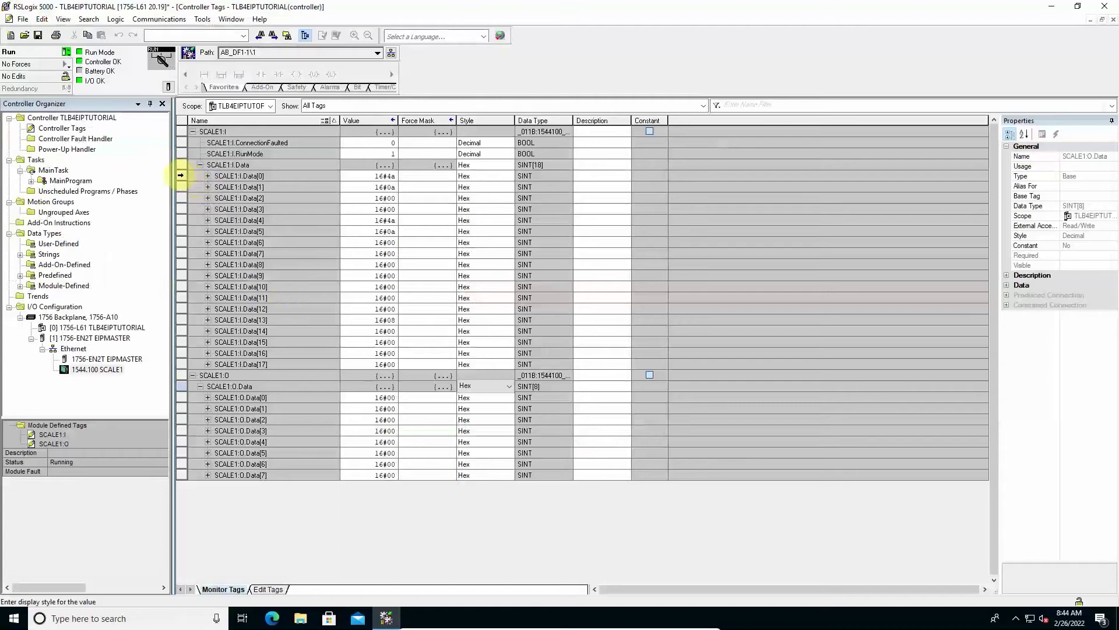
click(180, 176)
drag(181, 198, 181, 211)
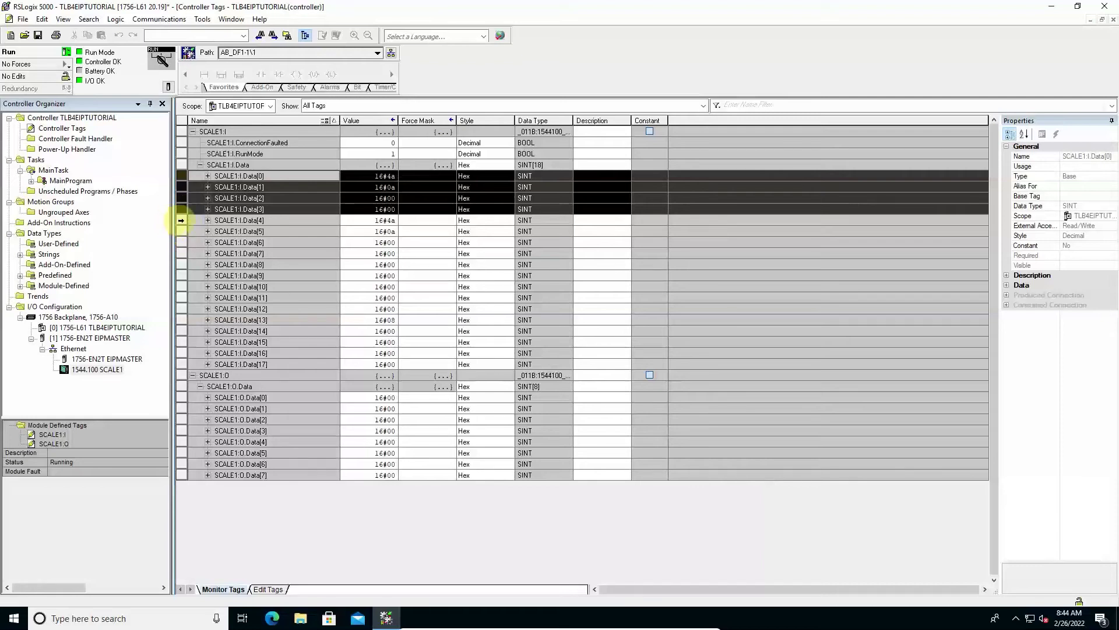
drag(180, 220, 178, 253)
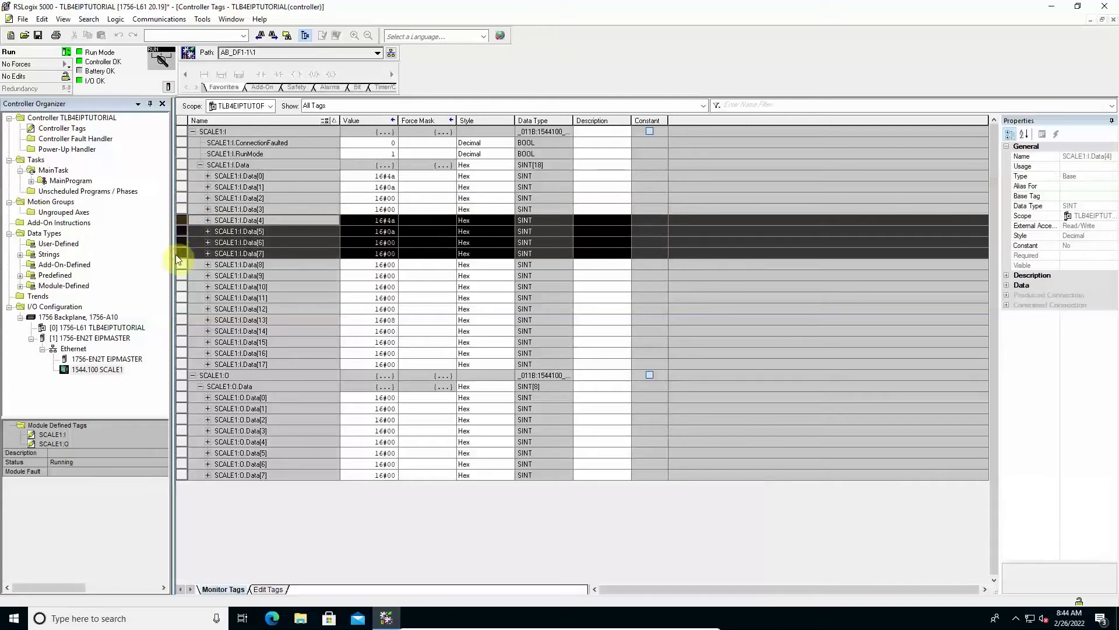
click(180, 264)
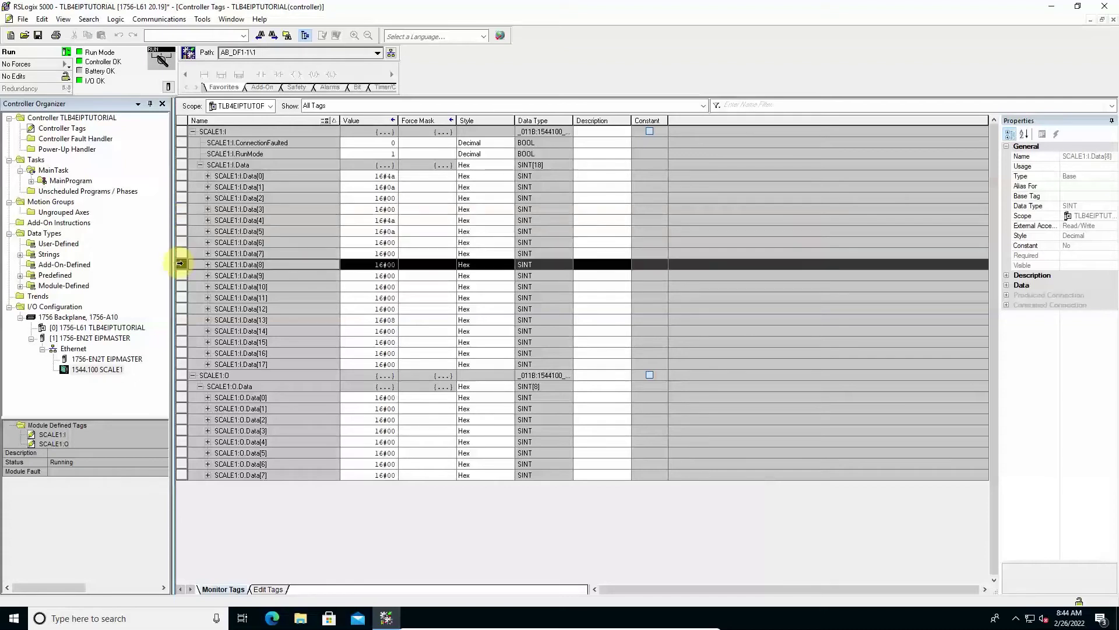
drag(180, 264, 179, 297)
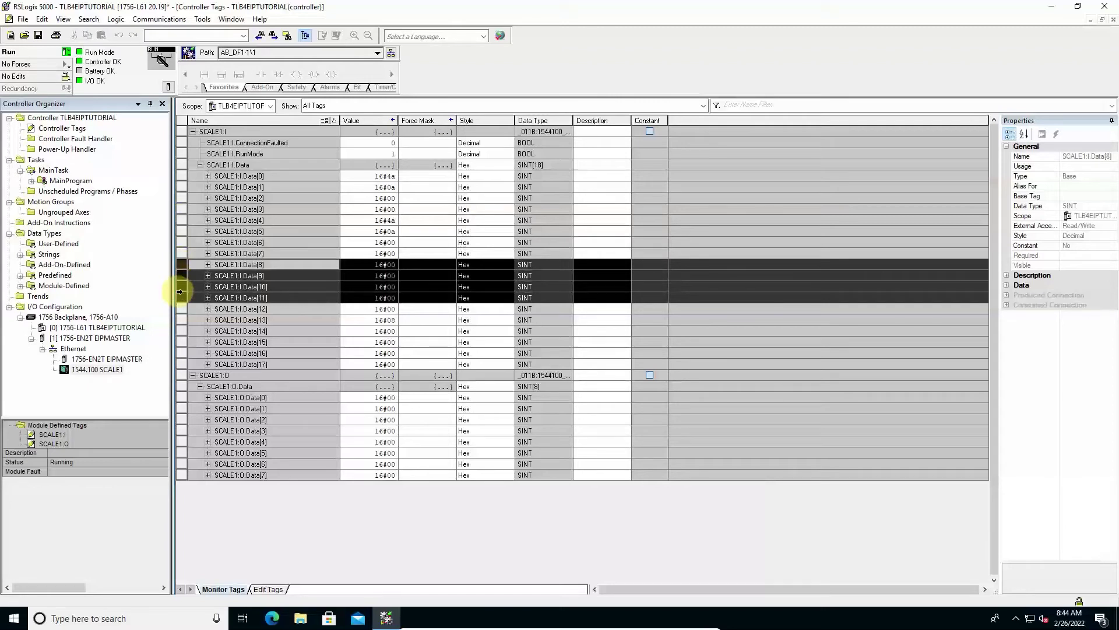
click(180, 308)
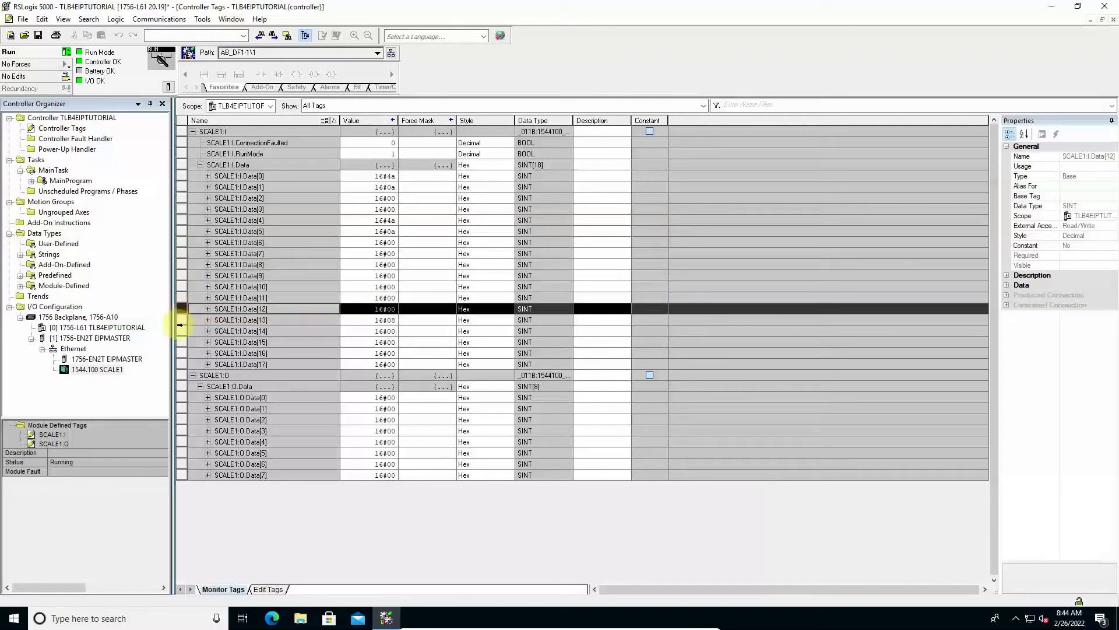
shift+click(180, 320)
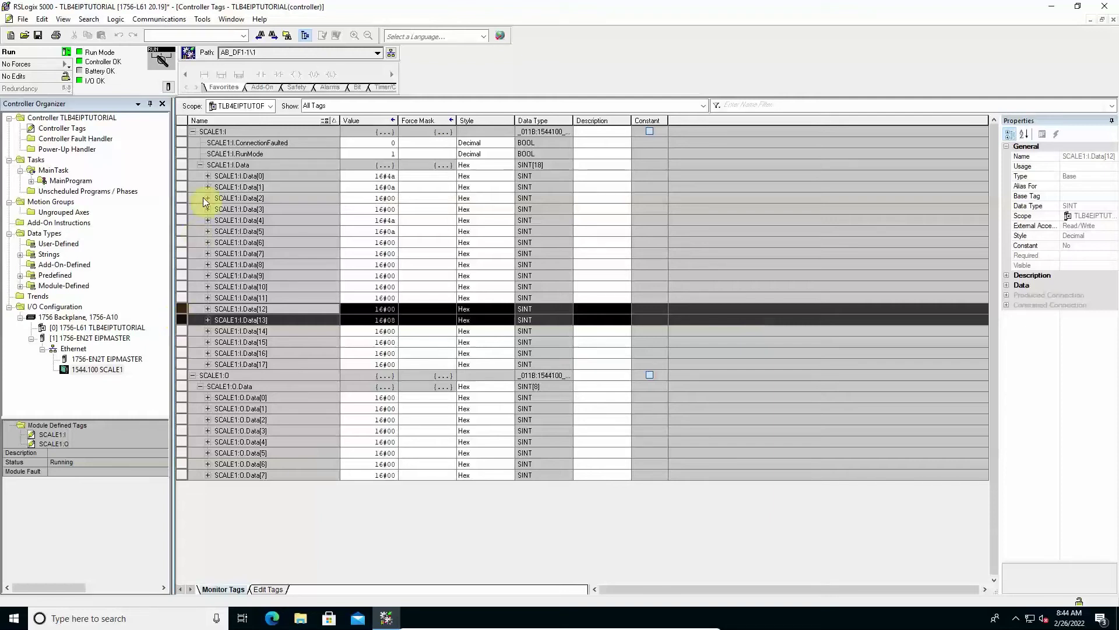
click(179, 176)
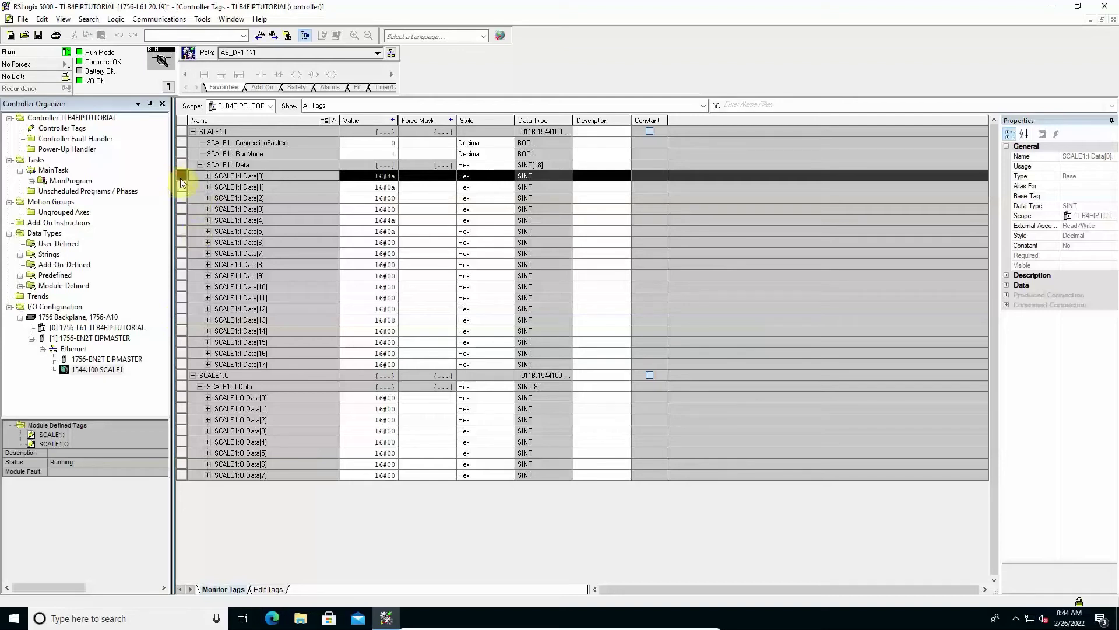
drag(180, 177, 185, 247)
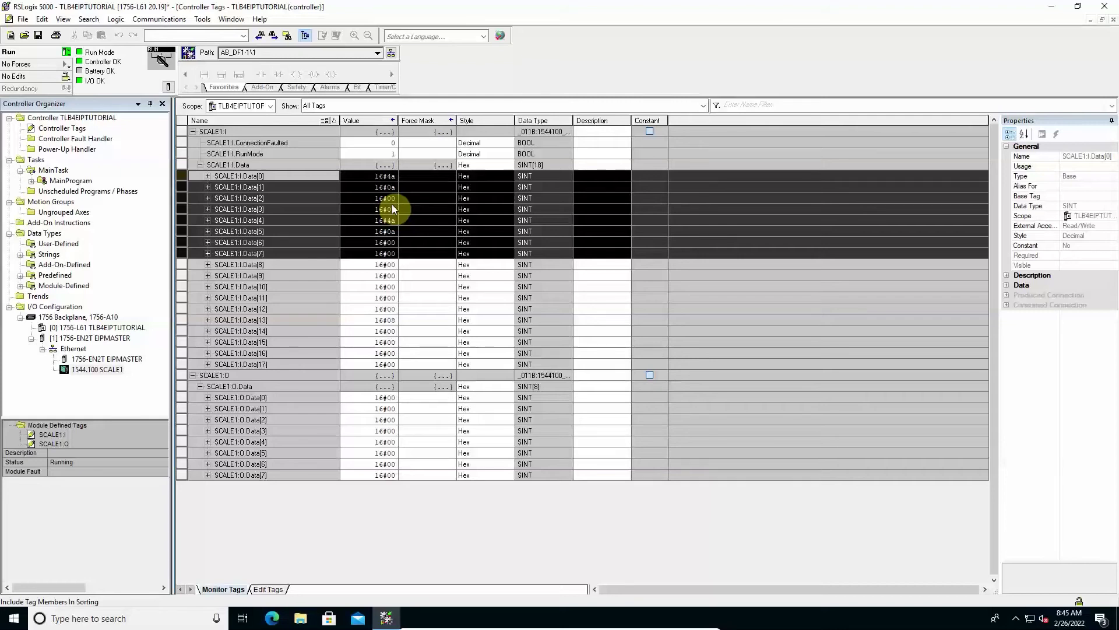
mouse_move(185, 186)
mouse_down()
mouse_move(182, 215)
mouse_move(180, 178)
mouse_move(182, 218)
mouse_move(182, 201)
mouse_up()
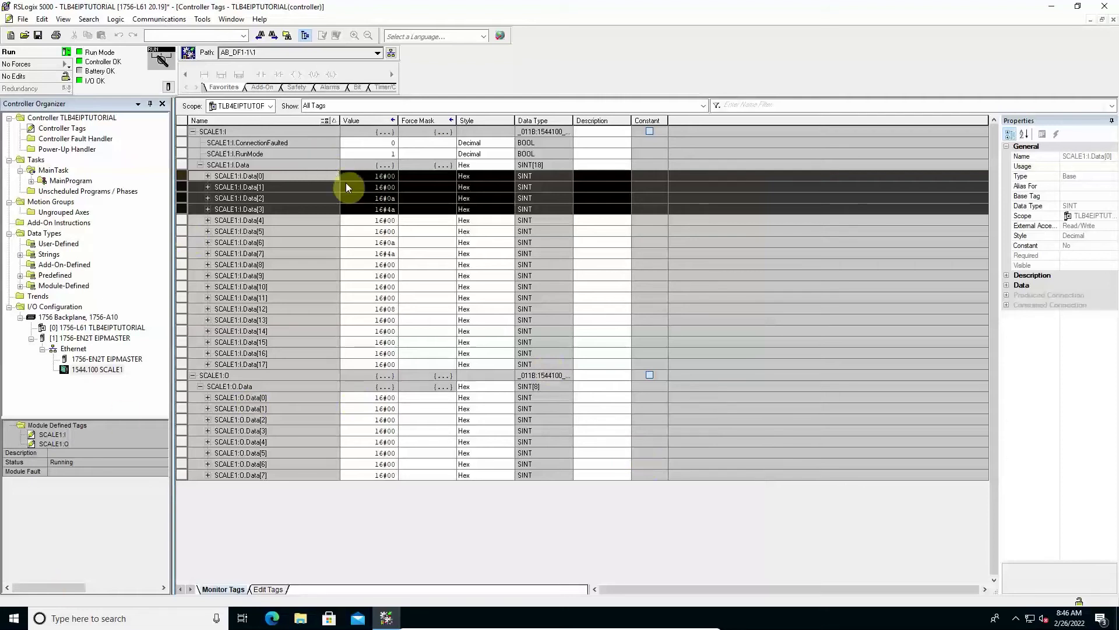
click(303, 185)
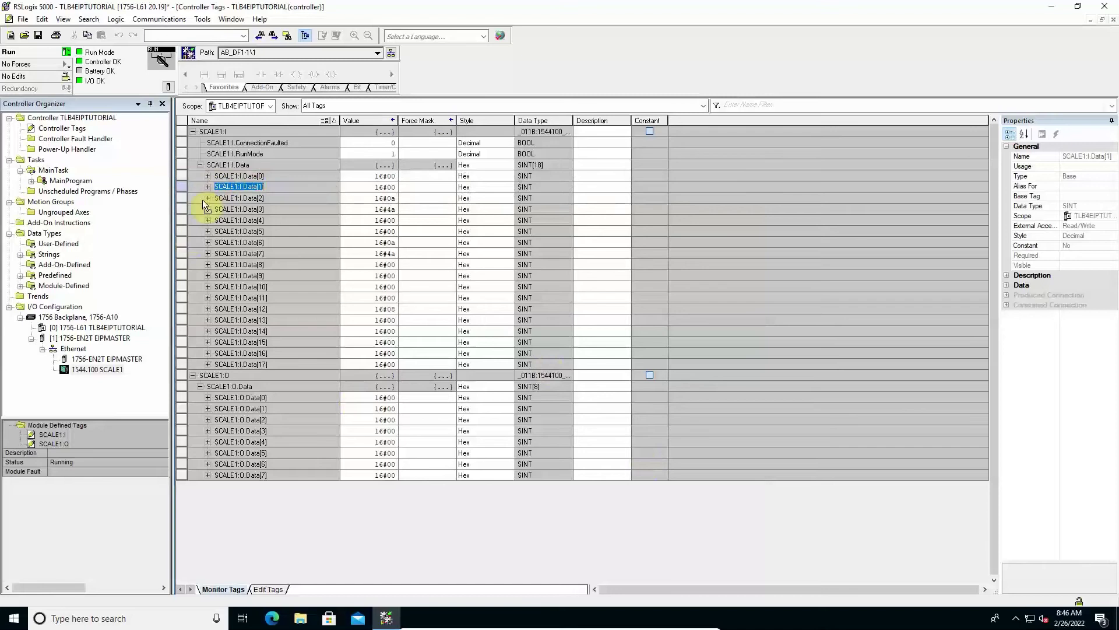
drag(183, 205, 183, 200)
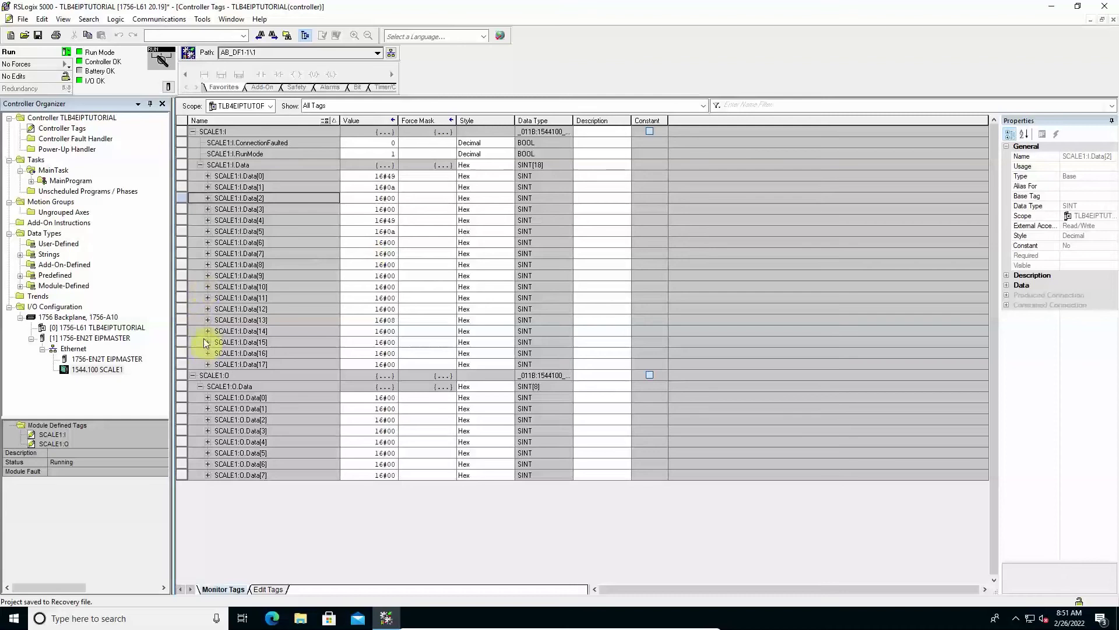
click(179, 308)
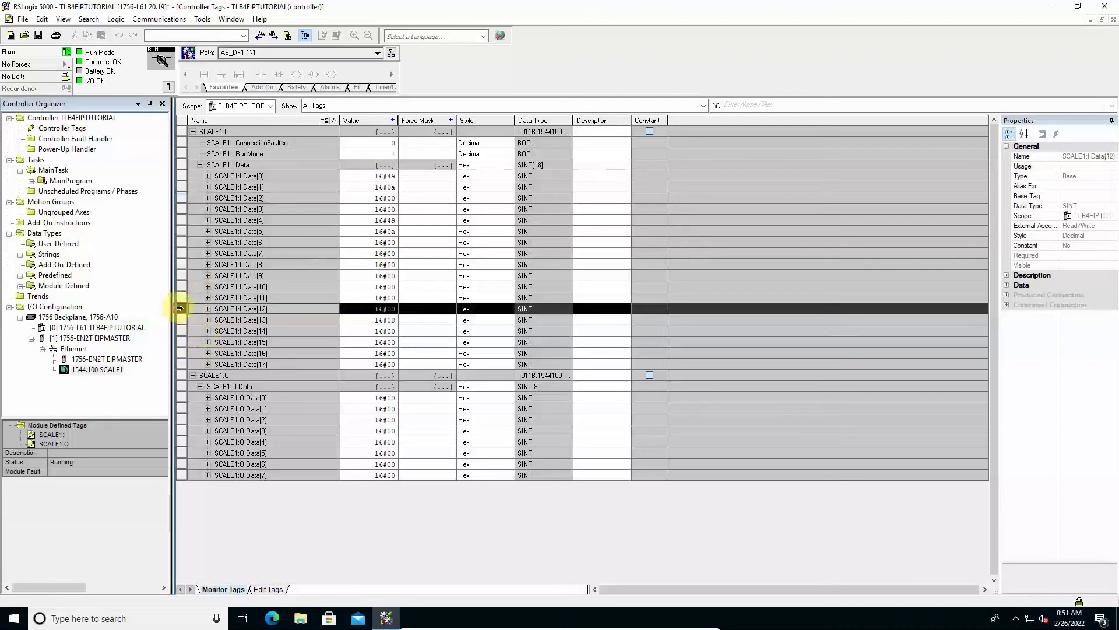
shift+click(179, 320)
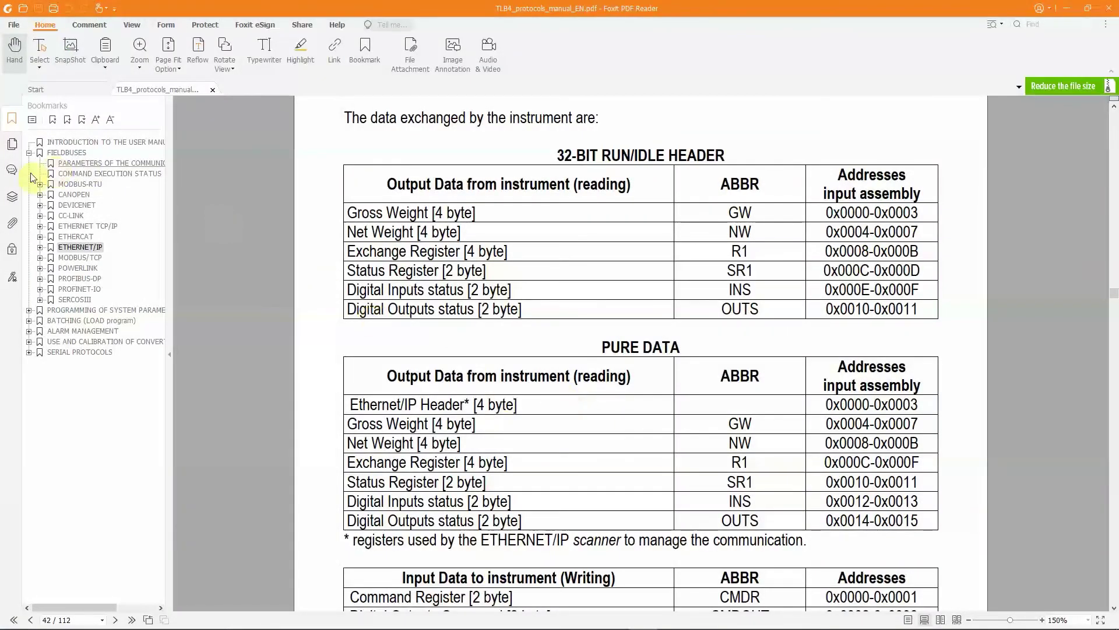
- Jump to the manual's INTRODUCTION section and scroll to the STATUS REGISTER (SR1) table on page 8
click(62, 144)
scroll(525, 395, down, 10)
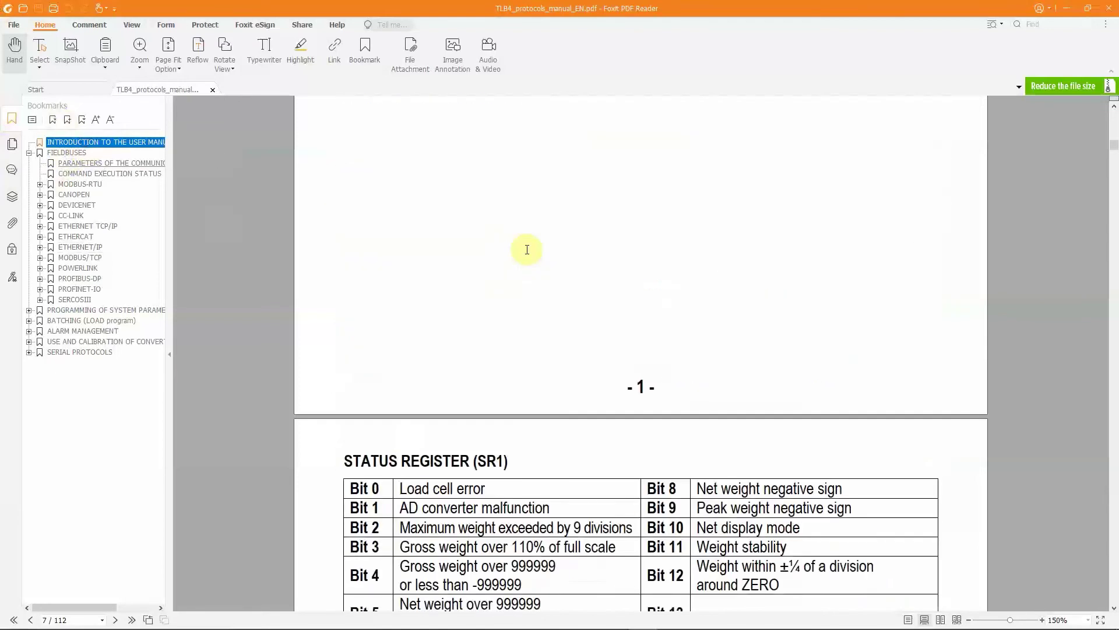
scroll(527, 250, down, 3)
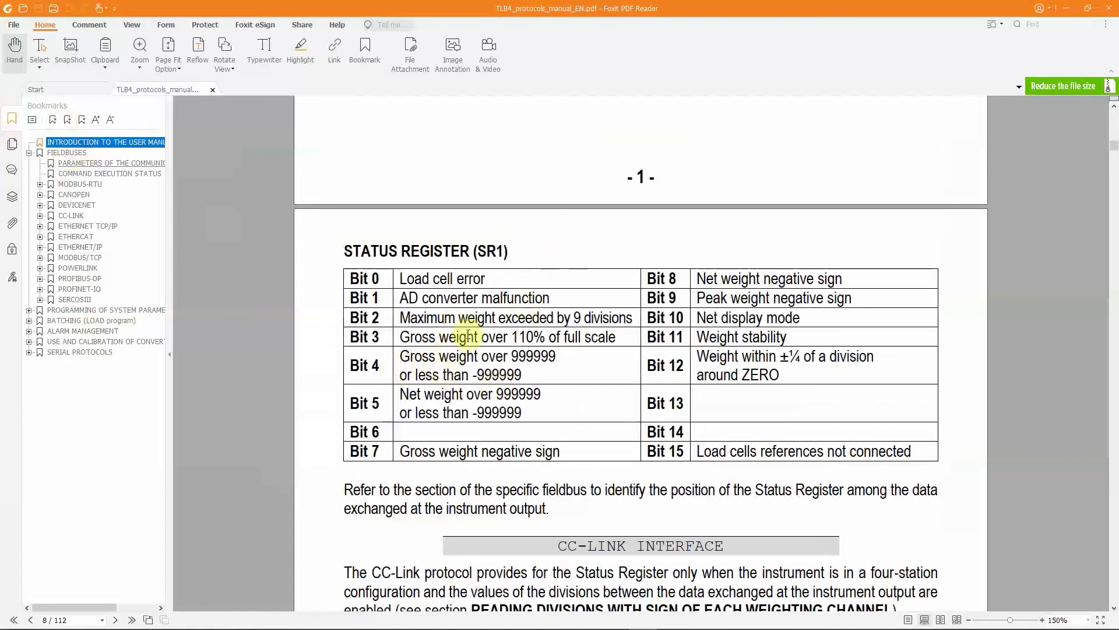
click(366, 451)
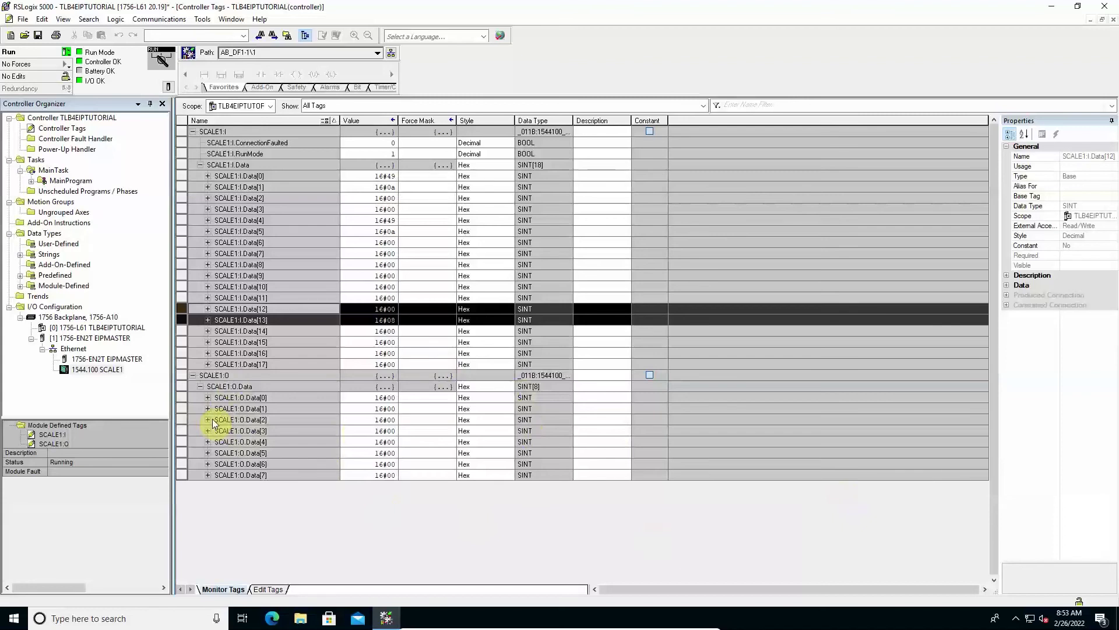
drag(180, 396, 181, 408)
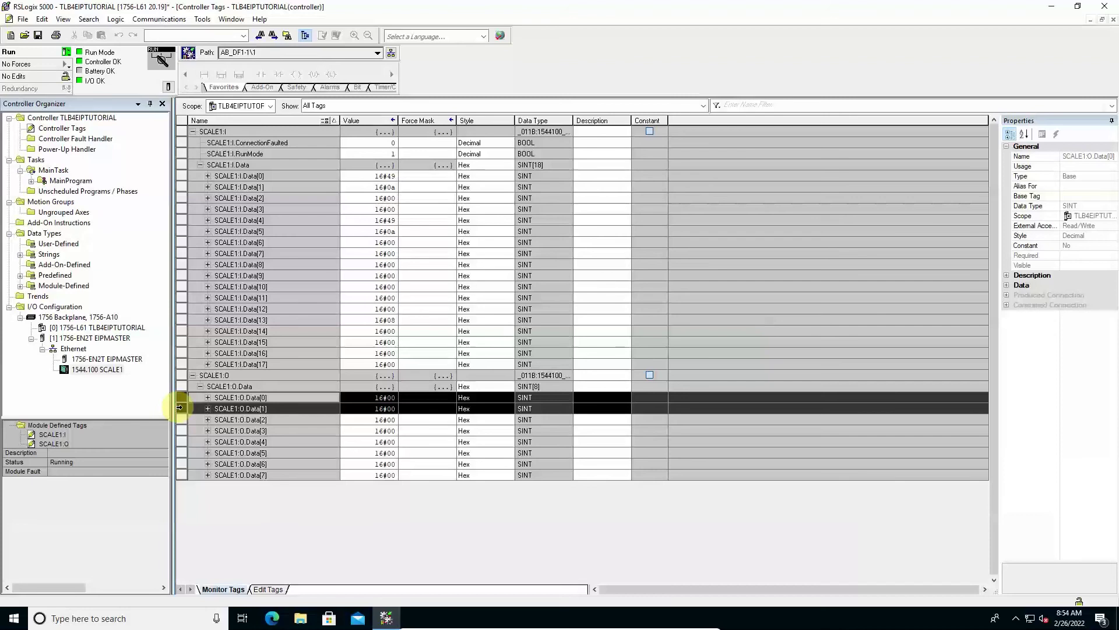
- Enter 16#07 into the SCALE1:O.Data[0] value cell to command a semi-automatic tare
drag(180, 407, 202, 402)
click(386, 398)
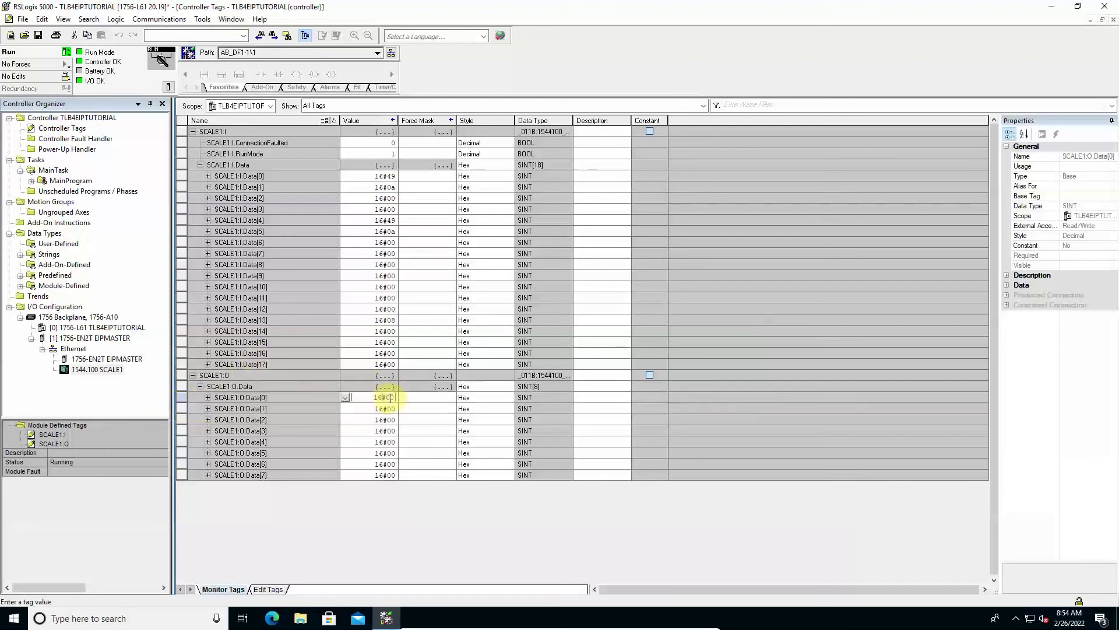
drag(386, 398, 403, 399)
text(7)
key(Escape)
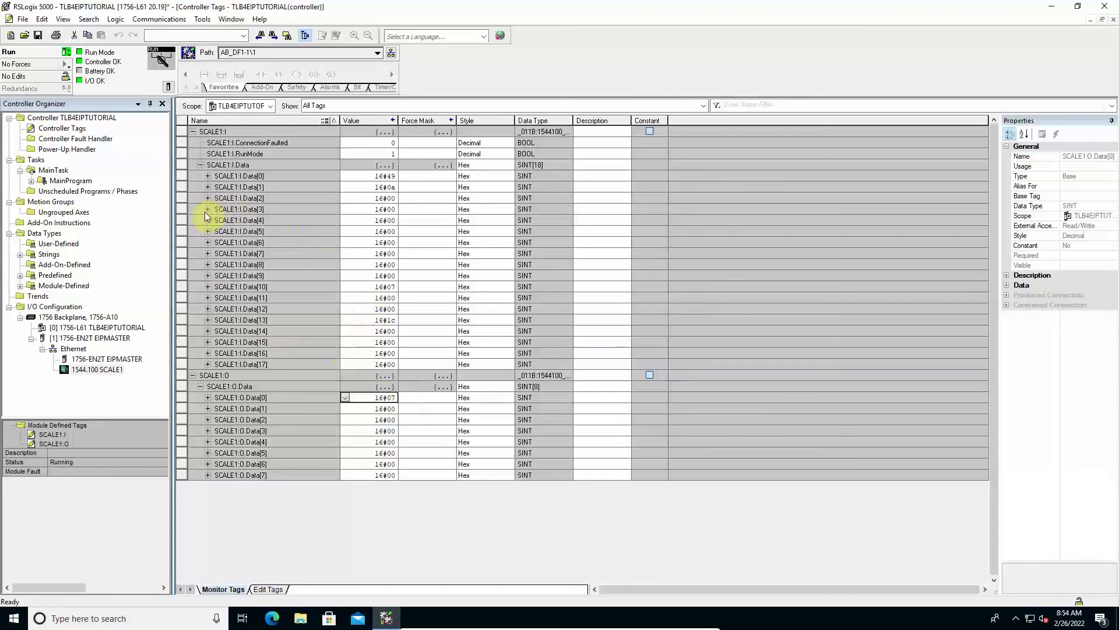
drag(181, 220, 183, 252)
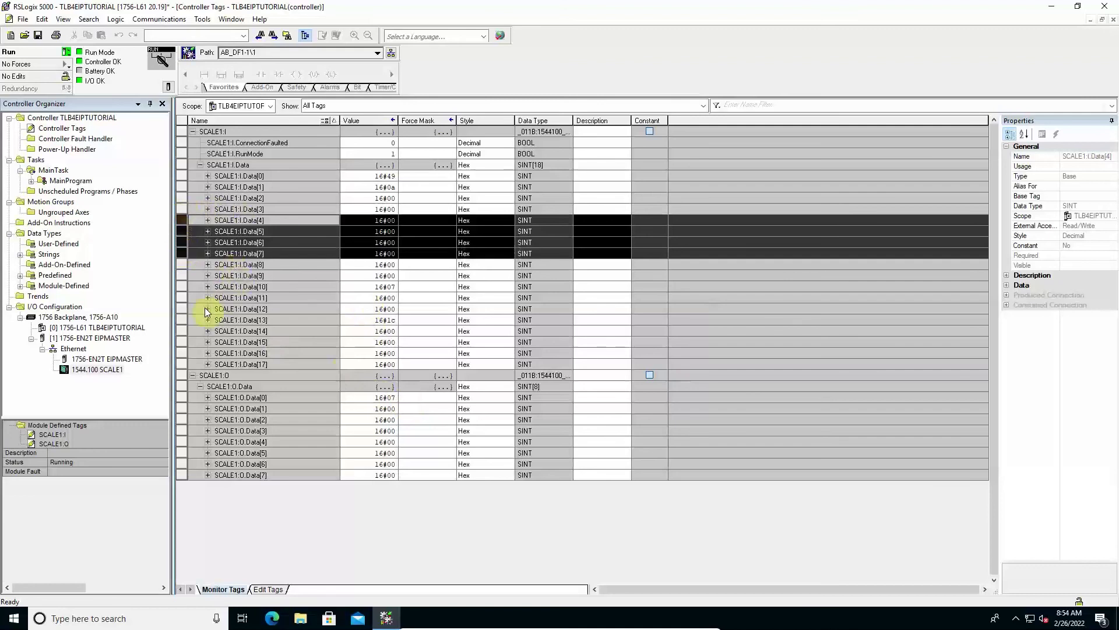
click(180, 319)
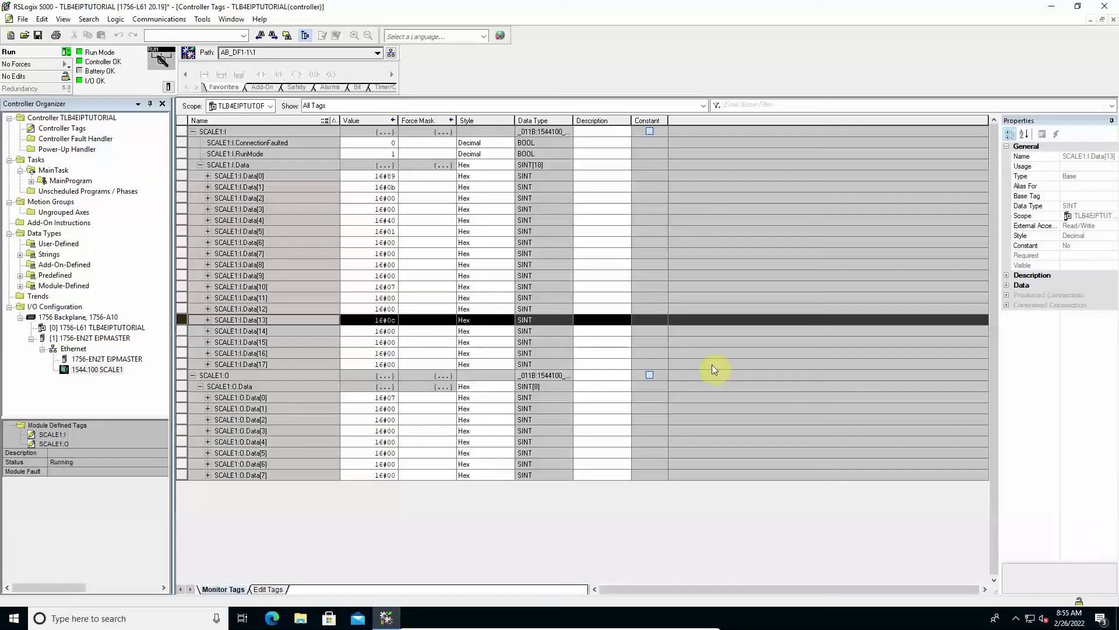
- Clear SCALE1:O.Data[0] to 16#00, then re-enter 16#07 as the command
double_click(390, 398)
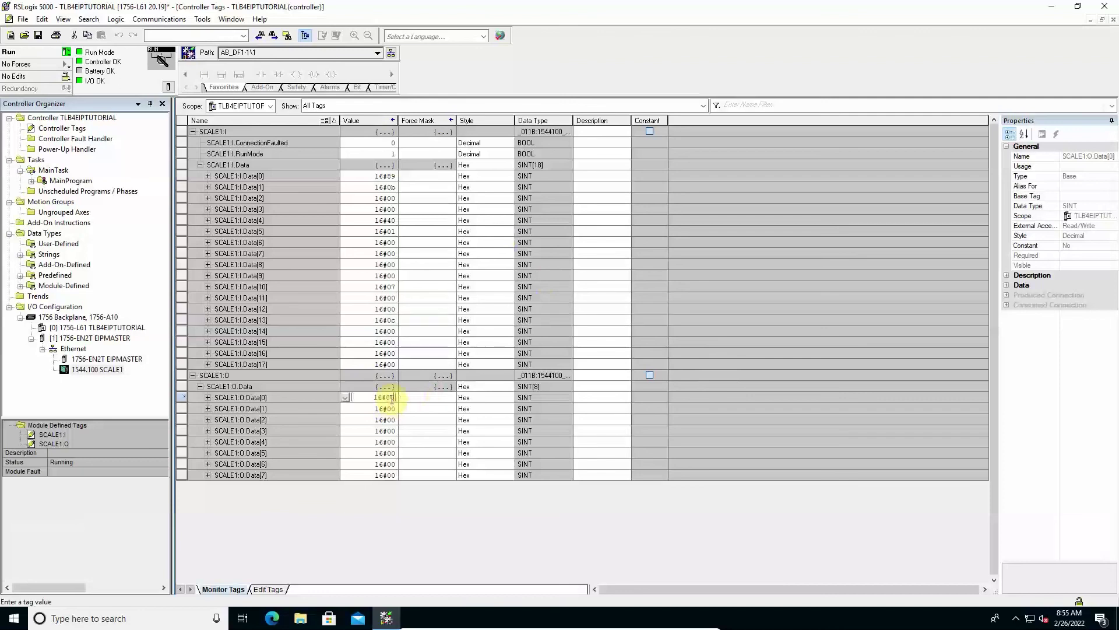
key(Escape)
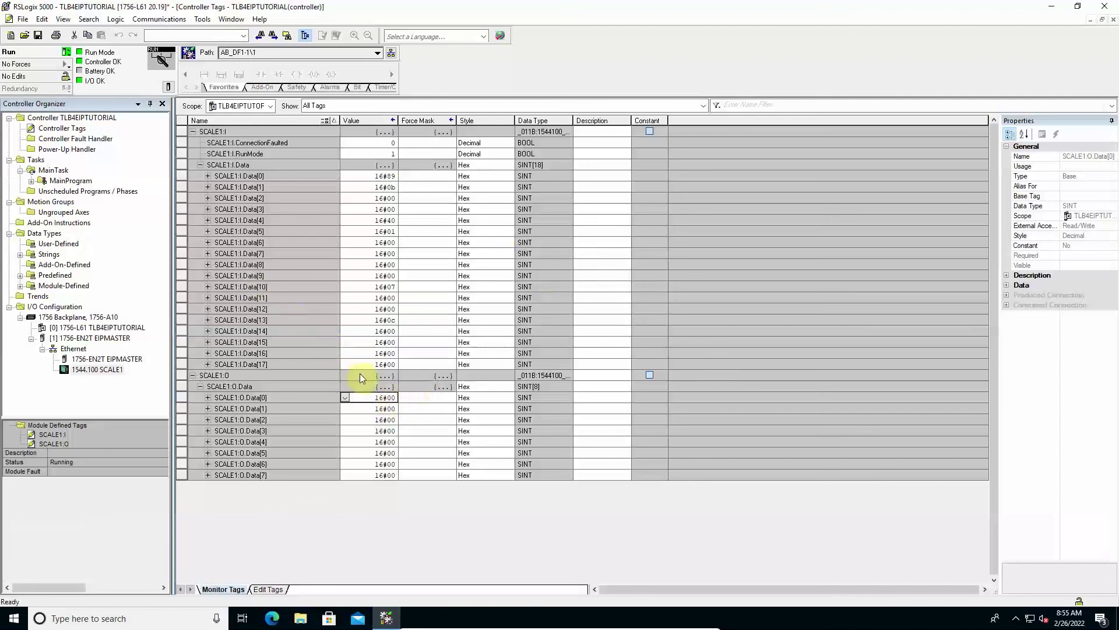
click(392, 398)
key(BackSpace)
text(7)
key(Return)
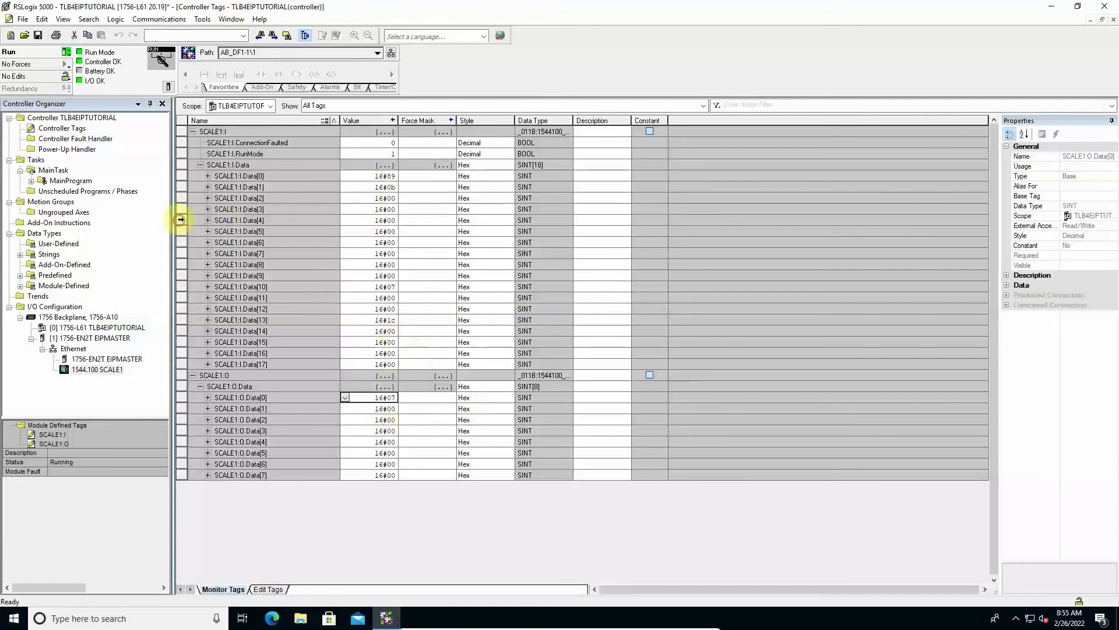
- Highlight input bytes SCALE1:I.Data[4]–[7] and write command code 16#09 into SCALE1:O.Data[0]
drag(180, 221, 180, 245)
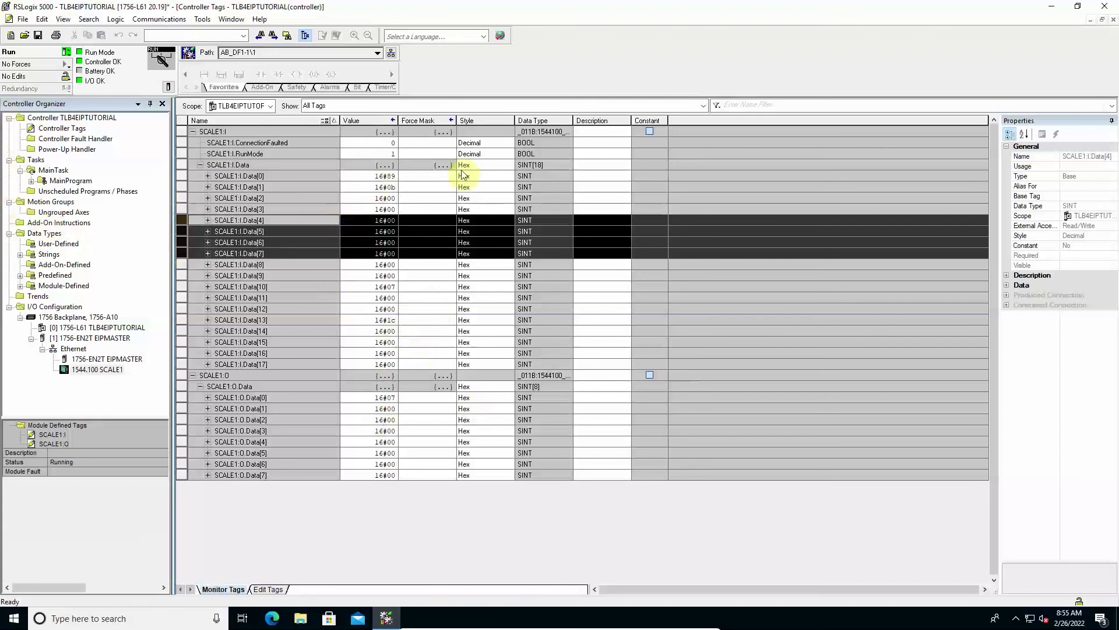
click(388, 397)
key(BackSpace)
text(7)
key(BackSpace)
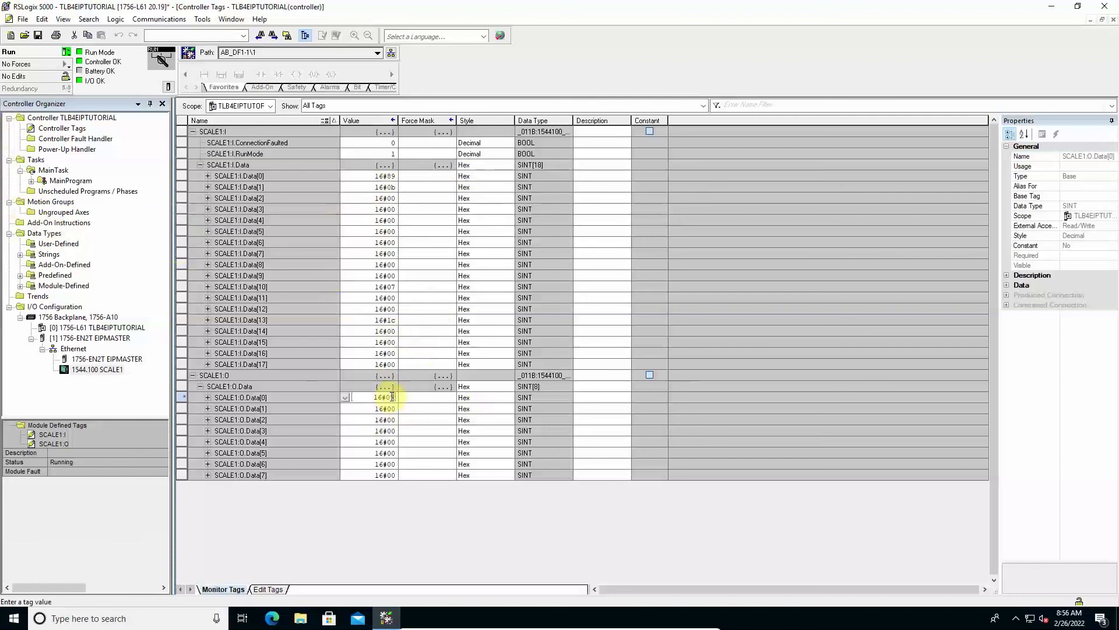
text(9)
key(Return)
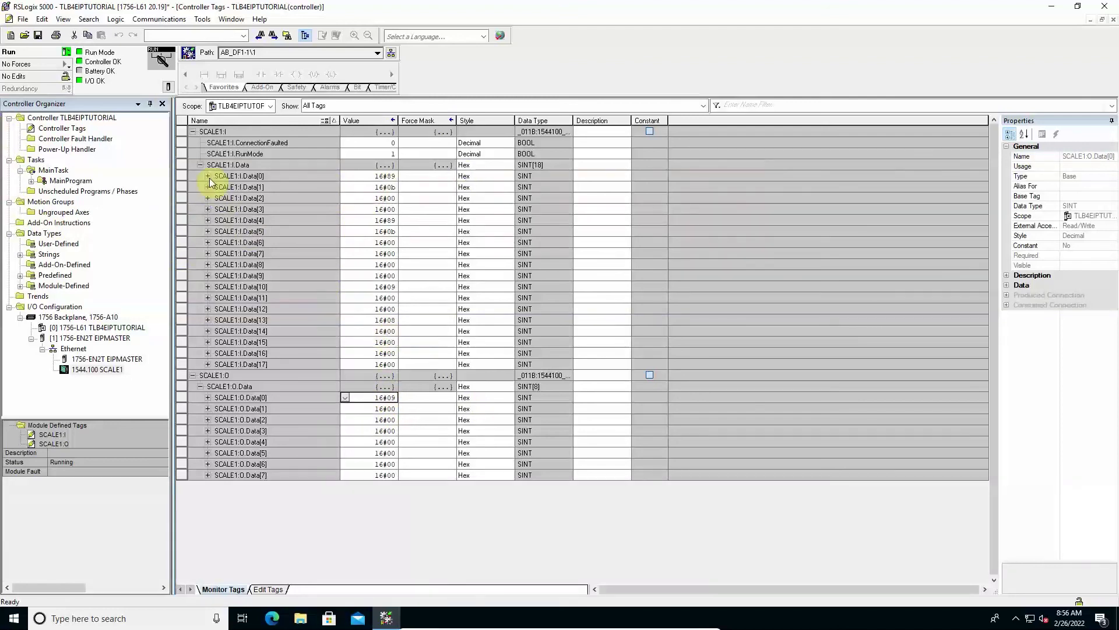
drag(182, 175, 182, 252)
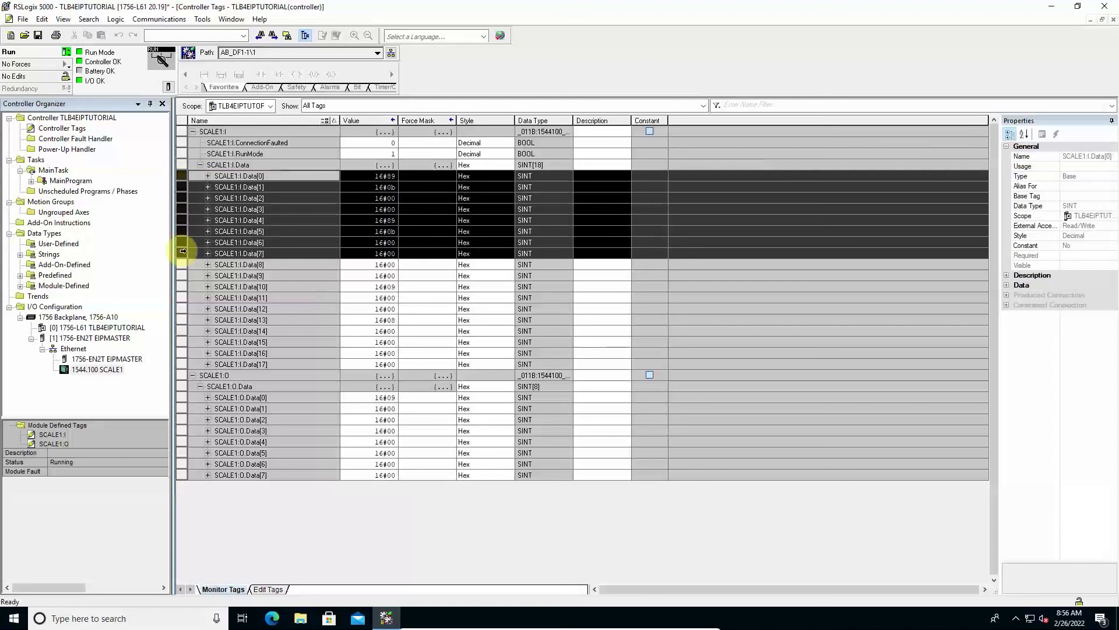
click(183, 319)
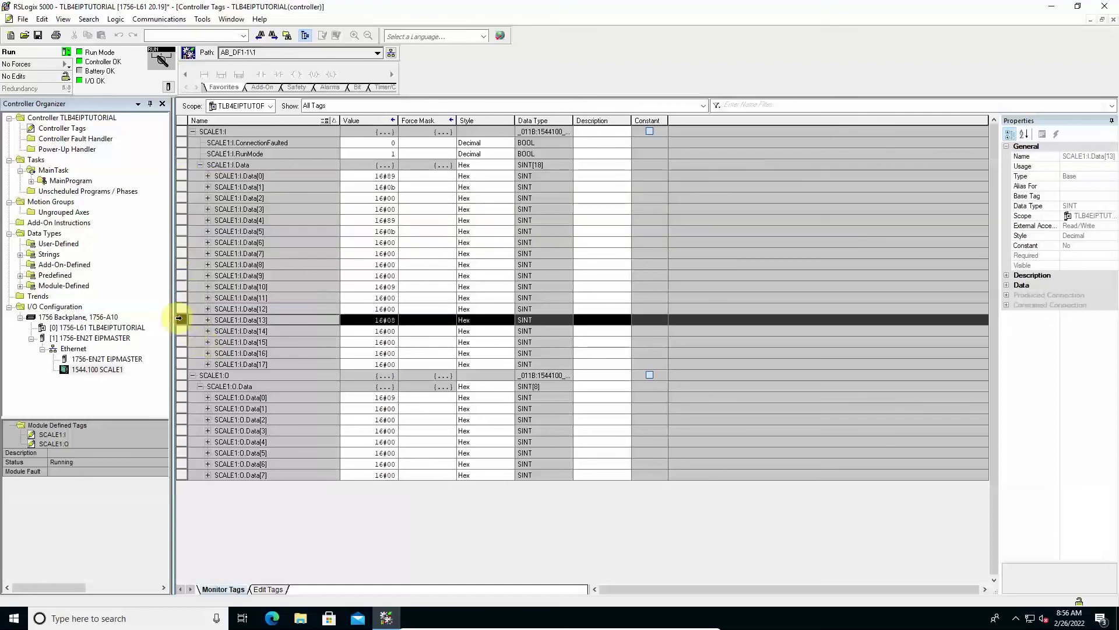